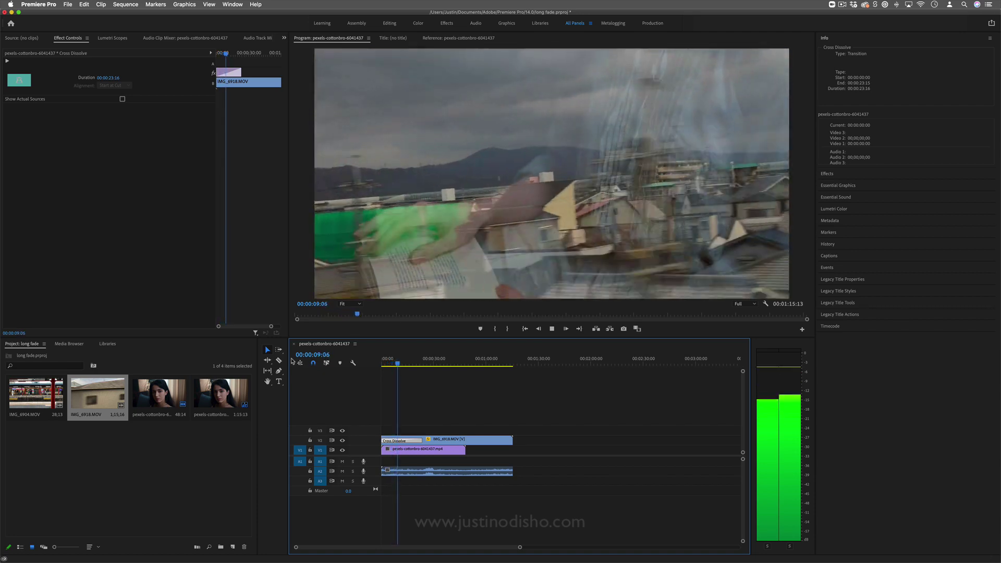
# Step: Stop playback and remove the IMG_6918.MOV video and its audio from the timeline
pyautogui.press('space')
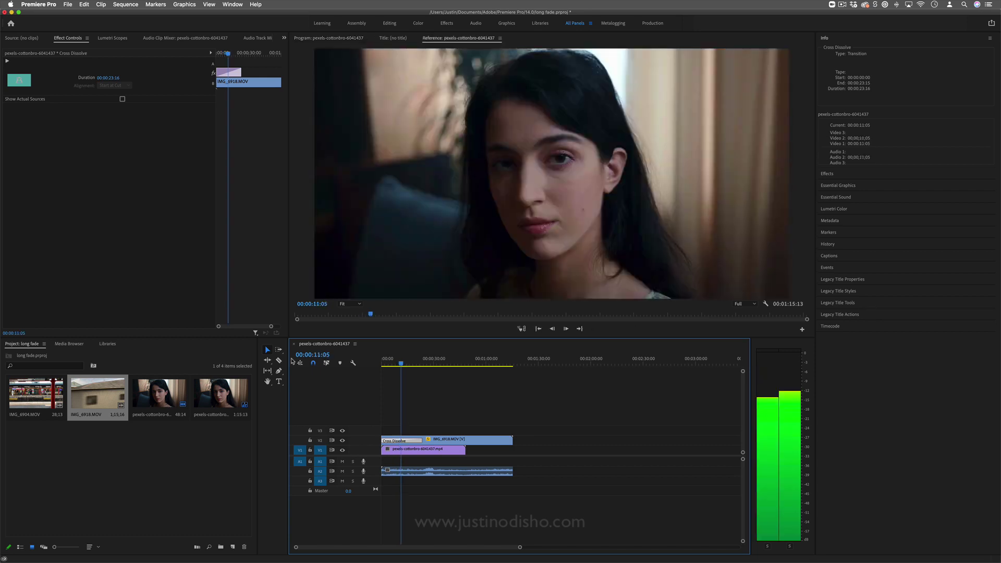
pyautogui.press('space')
pyautogui.click(479, 440)
pyautogui.press('Delete')
pyautogui.click(476, 472)
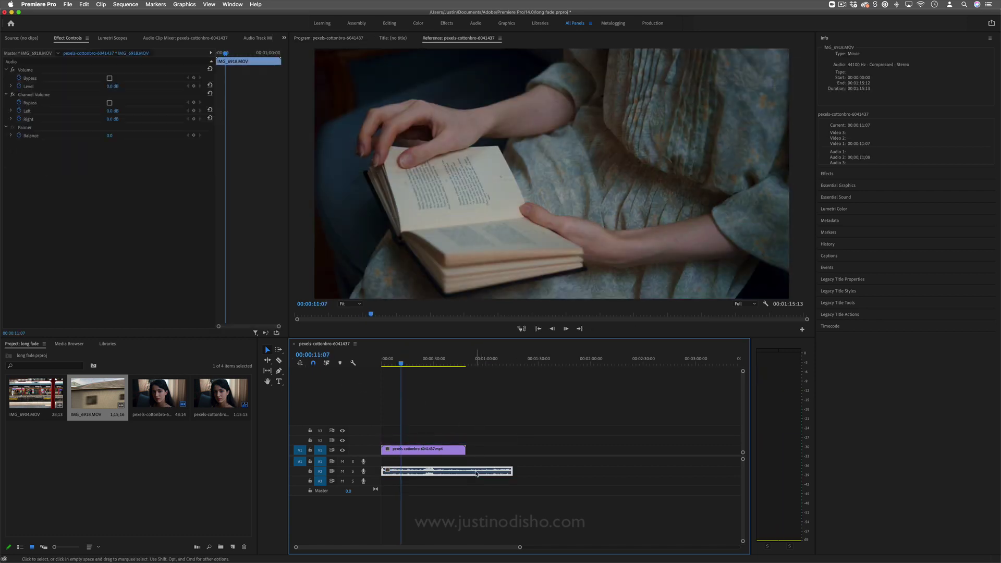
pyautogui.press('Delete')
# Step: Place IMG_6918.MOV with its audio on V1 and A1 directly after pexels-cottonbro-6041437.mp4
pyautogui.click(389, 364)
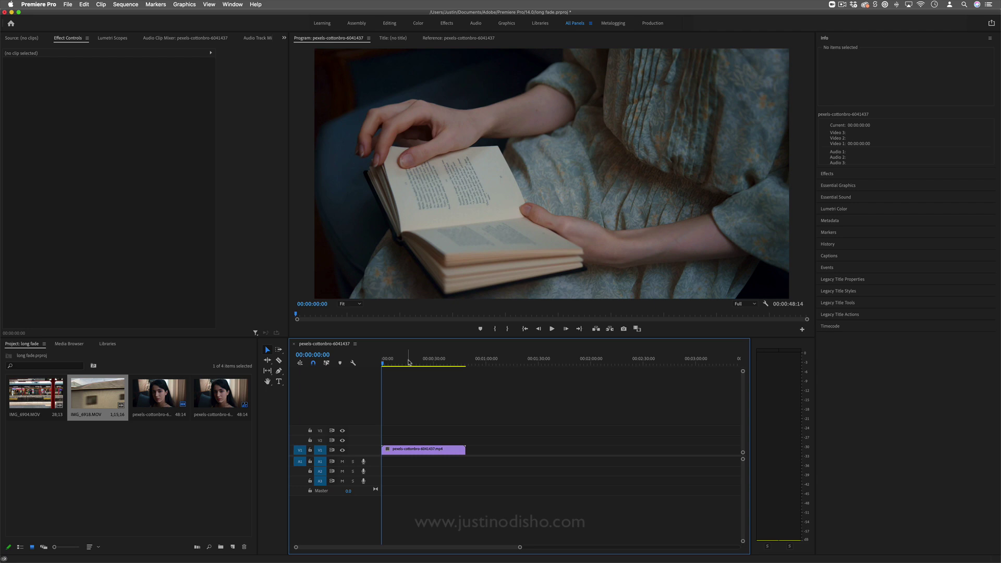
pyautogui.moveTo(409, 361); pyautogui.dragTo(438, 363)
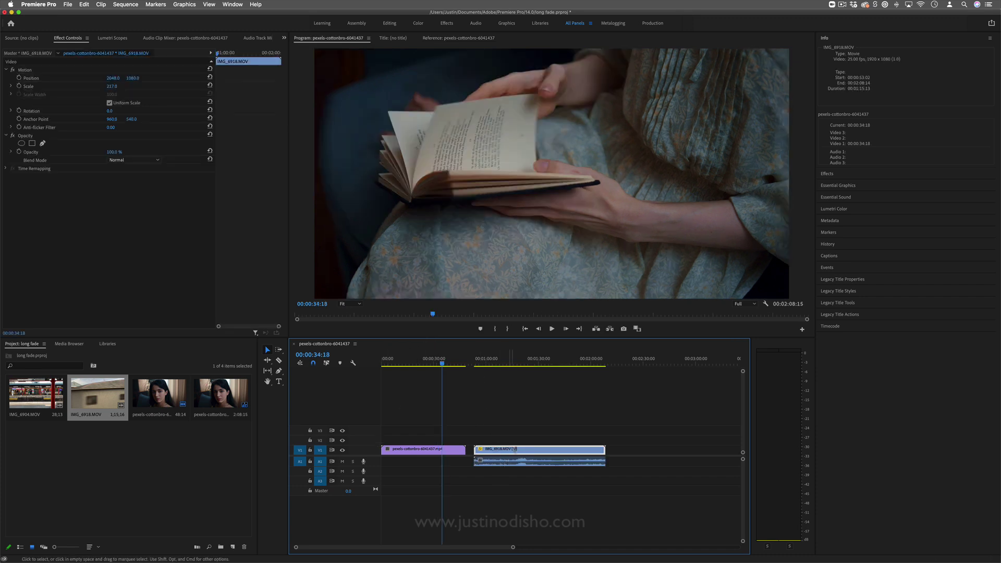
pyautogui.moveTo(525, 416); pyautogui.dragTo(535, 452)
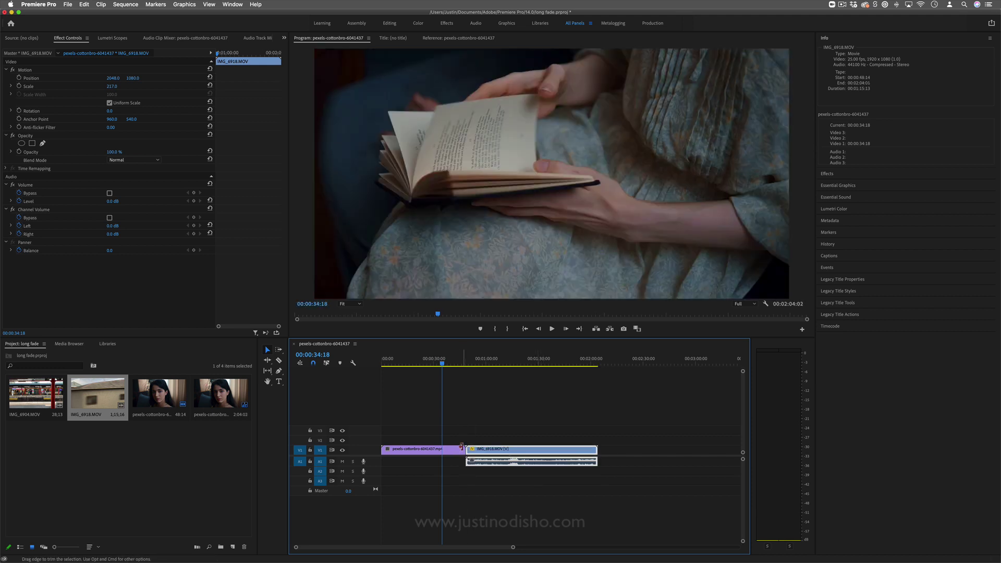
# Step: Apply the default transition at the cut between the two V1 clips, accepting repeated frames
pyautogui.click(471, 434)
pyautogui.rightClick(465, 450)
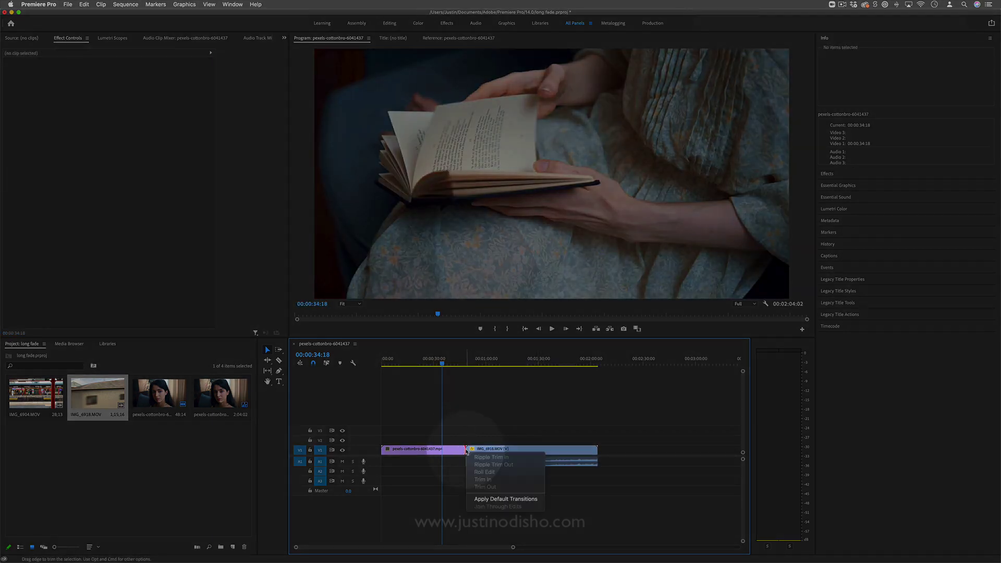
pyautogui.click(530, 499)
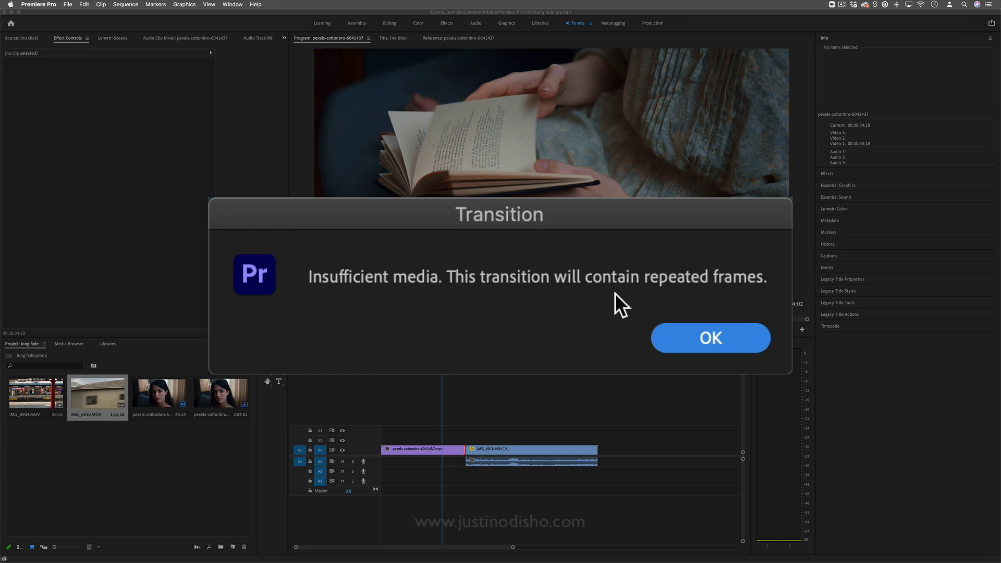
pyautogui.click(598, 311)
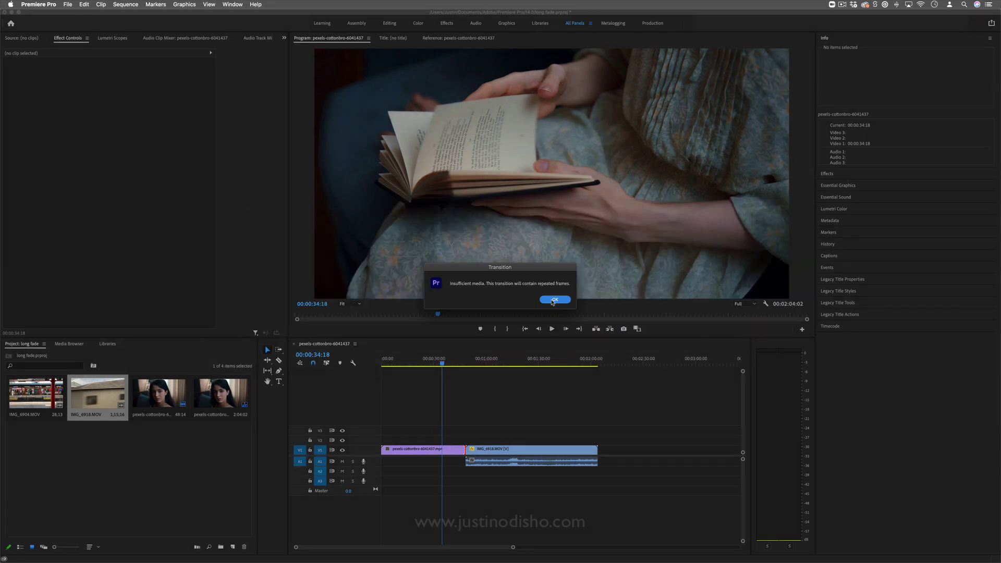
# Step: Delete the Cross Dissolve at the cut and try to extend both clips' edges past their ends
pyautogui.moveTo(512, 548); pyautogui.dragTo(447, 550)
pyautogui.hscroll(5, 630, 474)
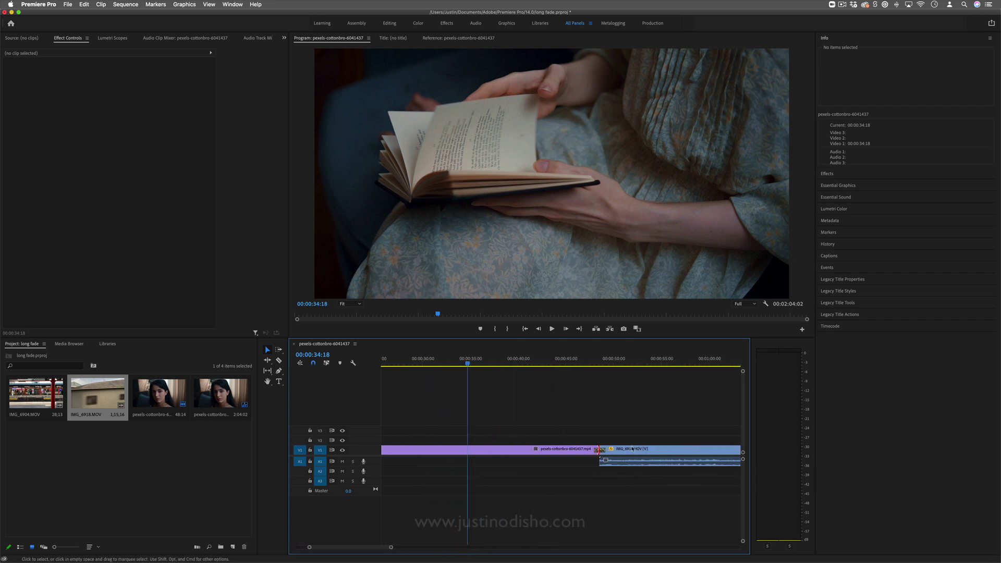
pyautogui.click(630, 450)
pyautogui.click(618, 404)
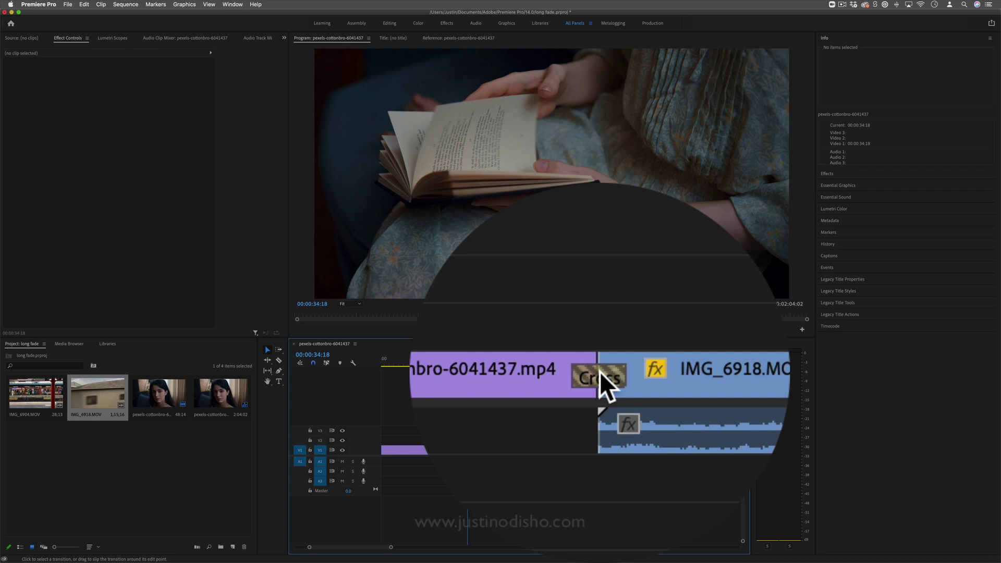
pyautogui.click(599, 450)
pyautogui.press('Delete')
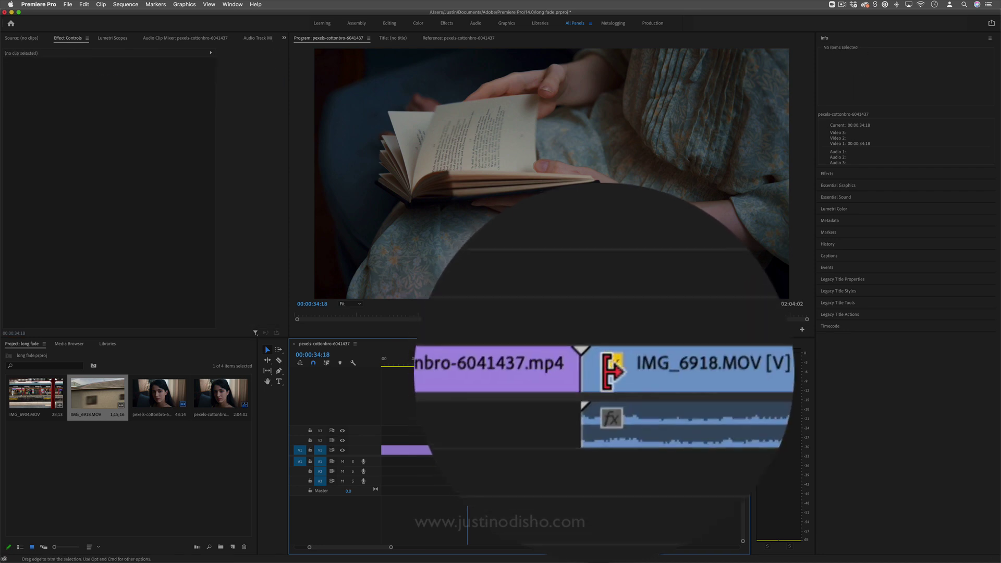
pyautogui.moveTo(619, 371); pyautogui.dragTo(624, 371)
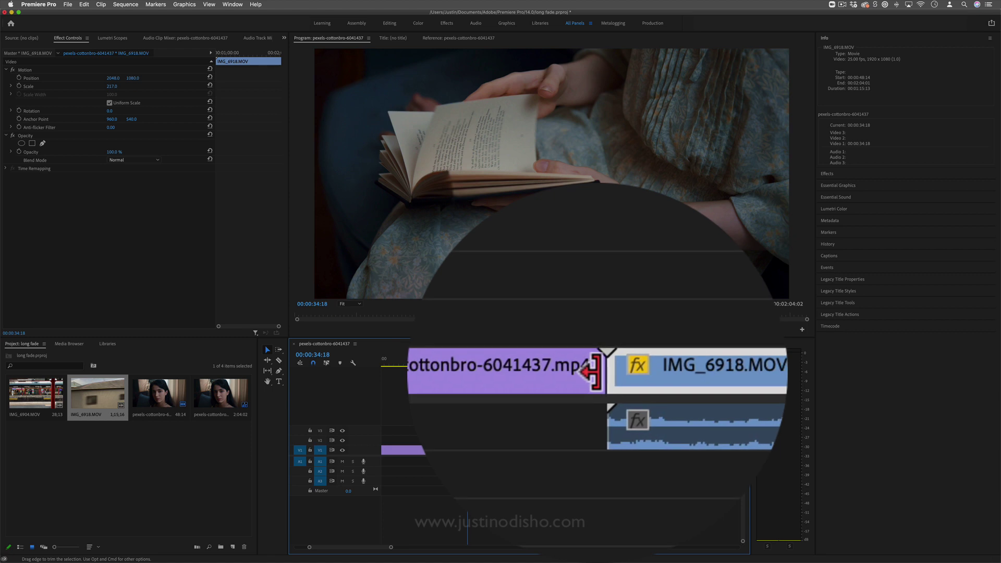
pyautogui.moveTo(597, 371)
pyautogui.mouseDown()
pyautogui.moveTo(497, 374)
pyautogui.moveTo(599, 364)
pyautogui.moveTo(536, 371)
pyautogui.moveTo(607, 375)
pyautogui.moveTo(599, 373)
pyautogui.mouseUp()
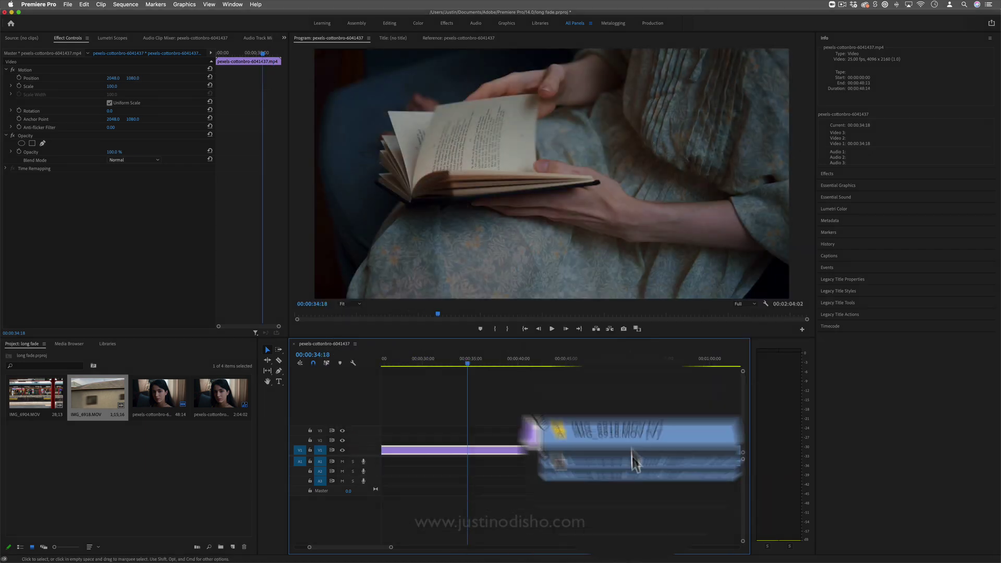
# Step: Reapply the default transition between the untrimmed clips and select the resulting Cross Dissolve
pyautogui.rightClick(600, 449)
pyautogui.click(631, 499)
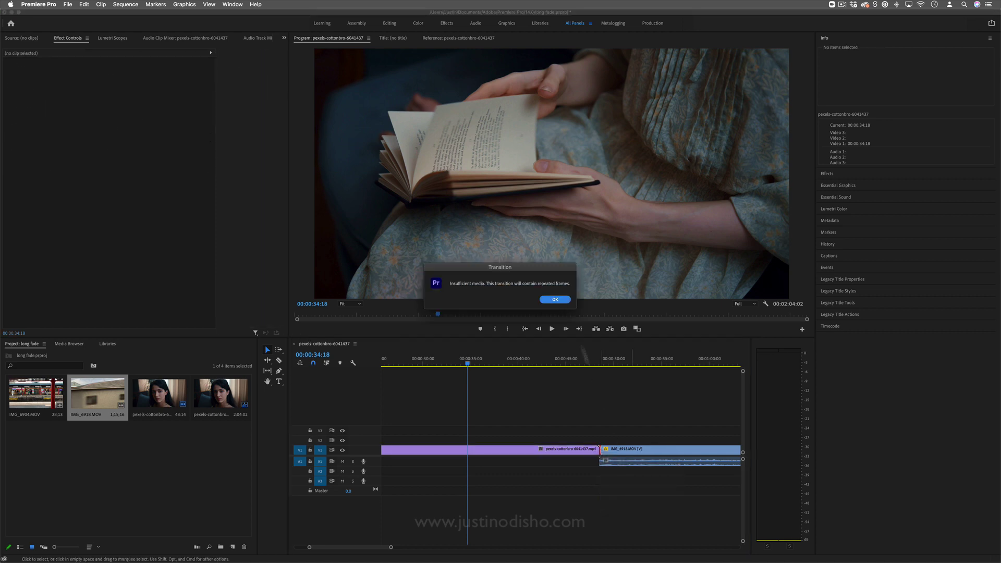
pyautogui.click(555, 299)
pyautogui.click(600, 450)
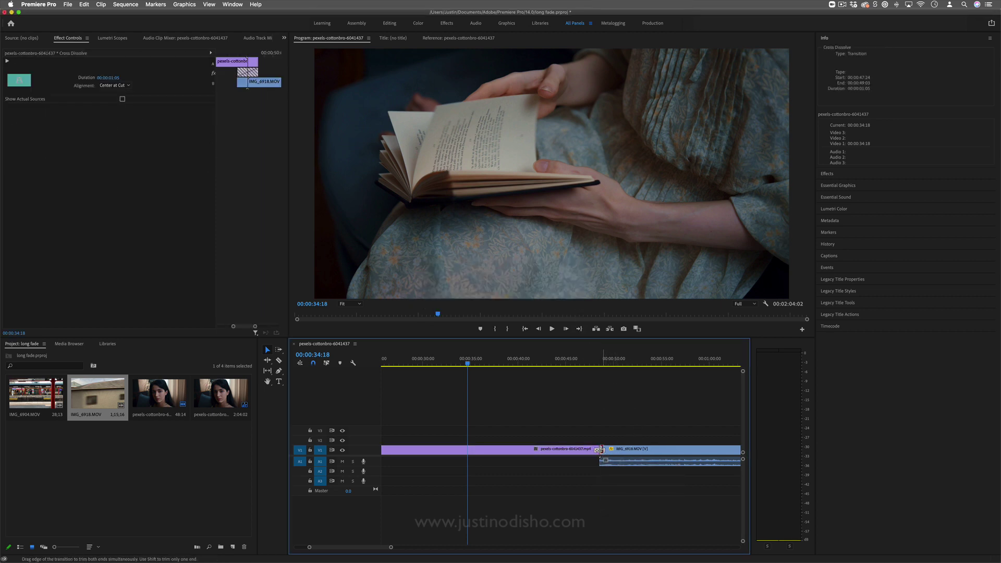
# Step: Play and step through the Cross Dissolve to examine how each clip behaves around the cut
pyautogui.click(596, 361)
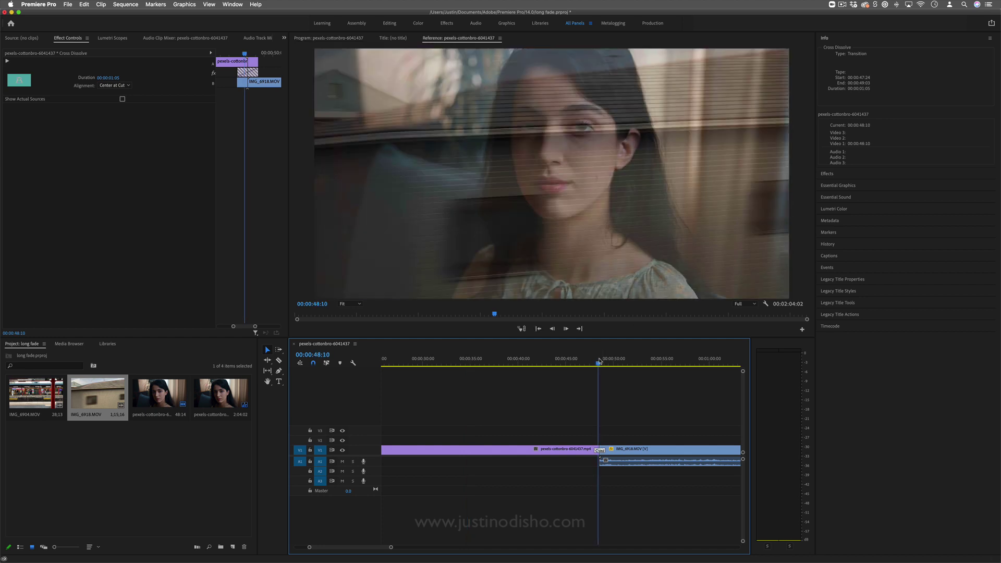
pyautogui.press('space')
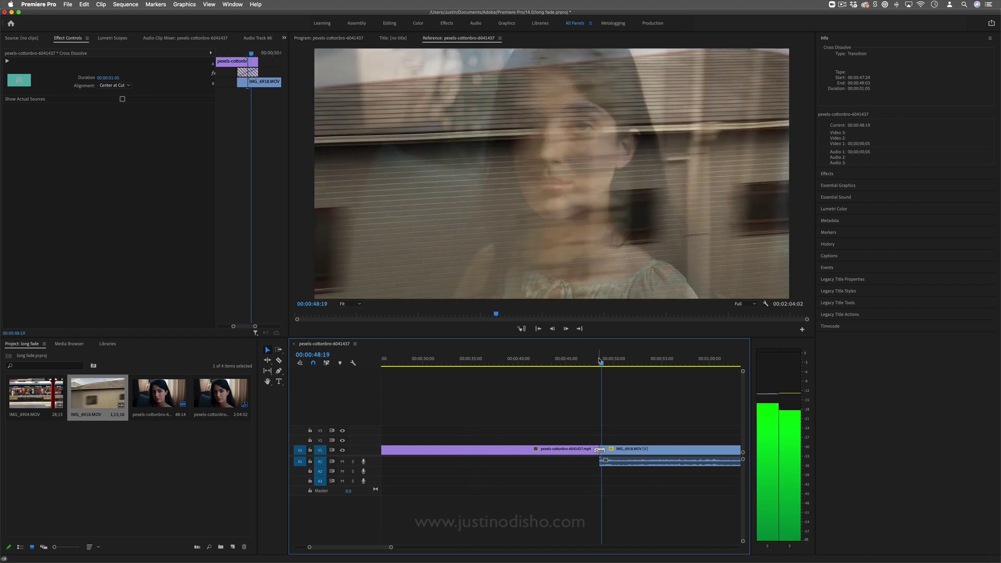
pyautogui.click(597, 361)
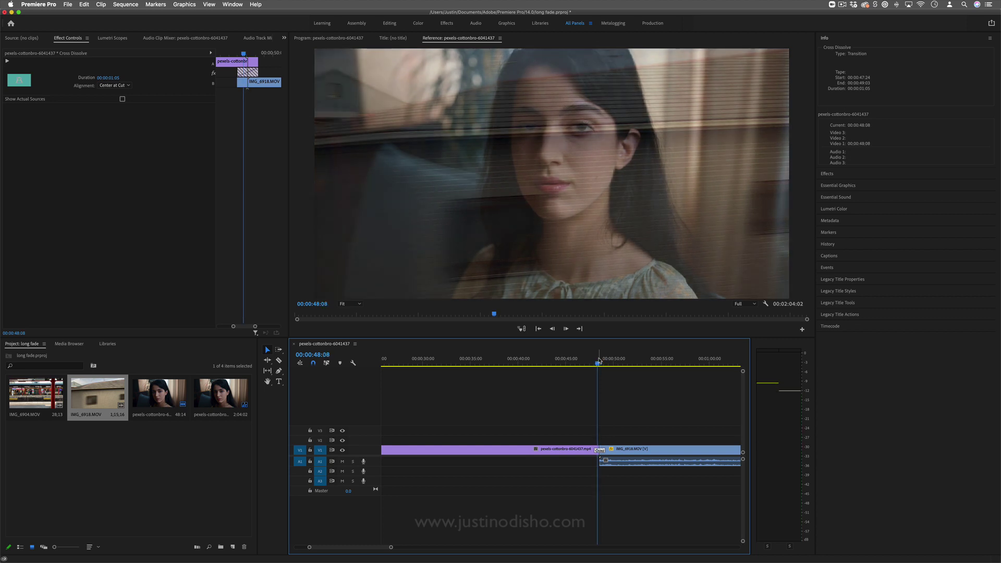
pyautogui.press('Right')
pyautogui.press('Right')
pyautogui.press('Right')
pyautogui.press('Right')
pyautogui.press('Right')
pyautogui.press('Right')
pyautogui.press('Right')
pyautogui.press('Right')
pyautogui.press('Right')
pyautogui.press('Right')
pyautogui.press('Right')
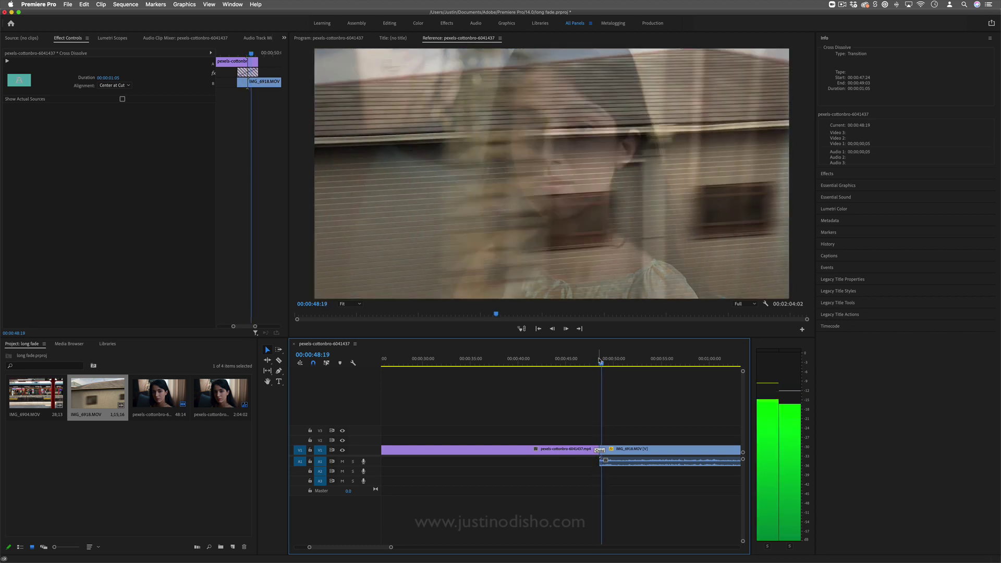
# Step: Lengthen the Cross Dissolve on both sides of the cut to about 10 seconds
pyautogui.click(598, 450)
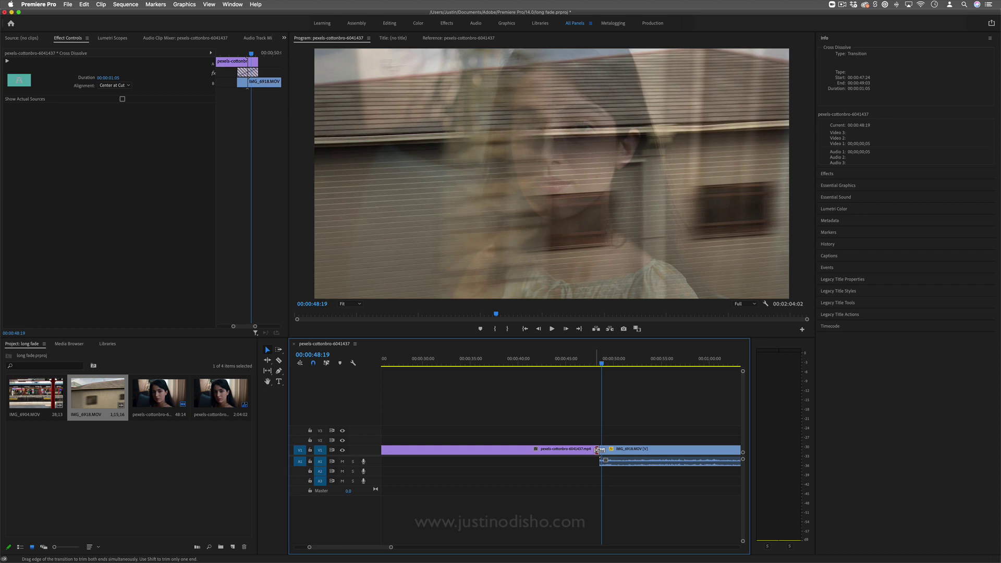
pyautogui.click(593, 493)
pyautogui.click(601, 452)
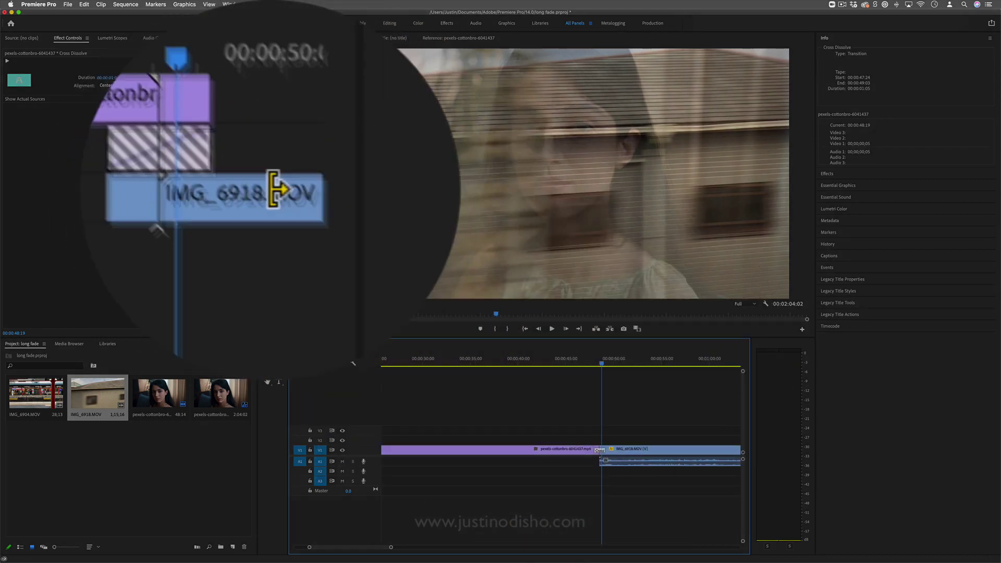
pyautogui.moveTo(604, 450); pyautogui.dragTo(562, 453)
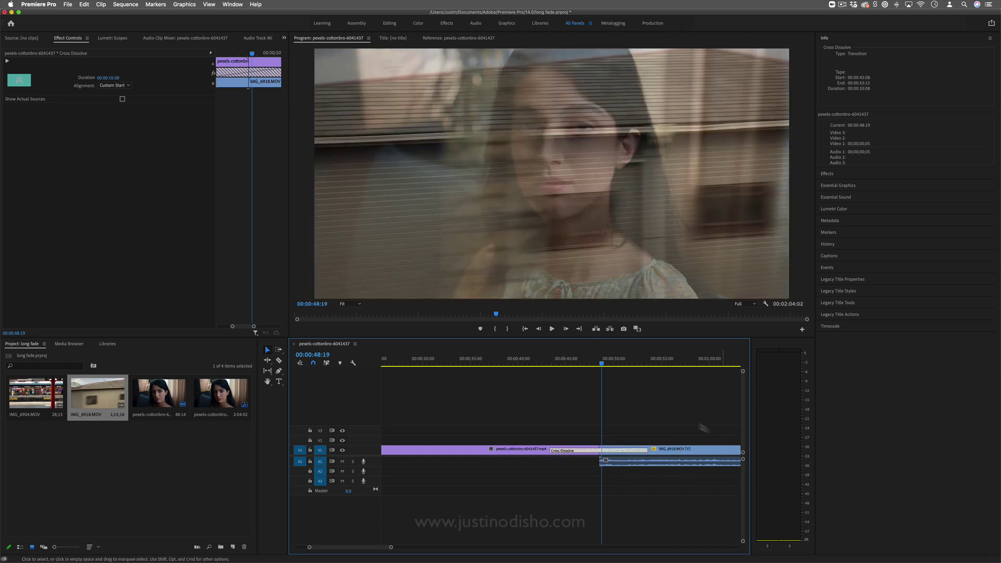
# Step: Extend the selected Cross Dissolve further to about 30 seconds across both clips
pyautogui.click(704, 427)
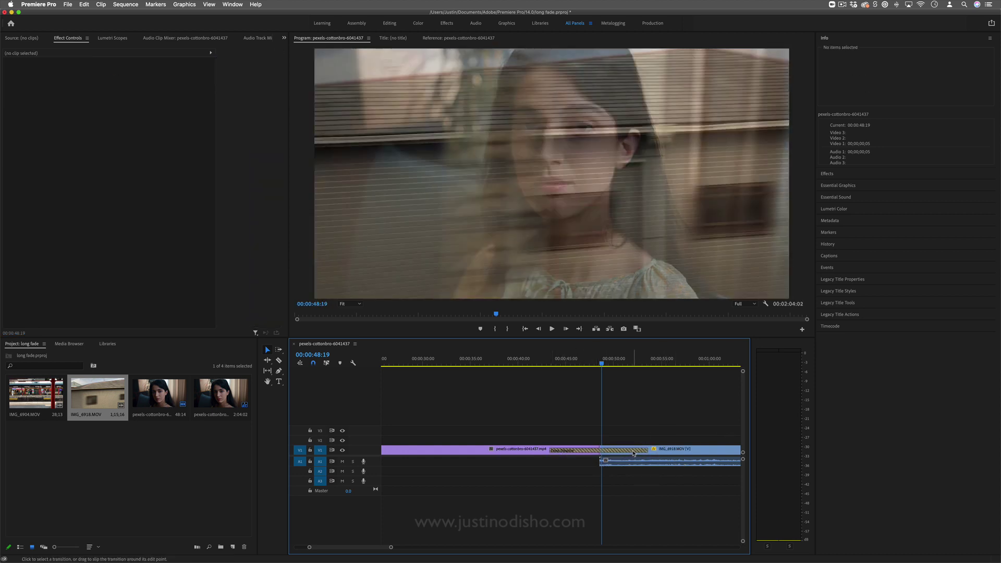
pyautogui.click(635, 451)
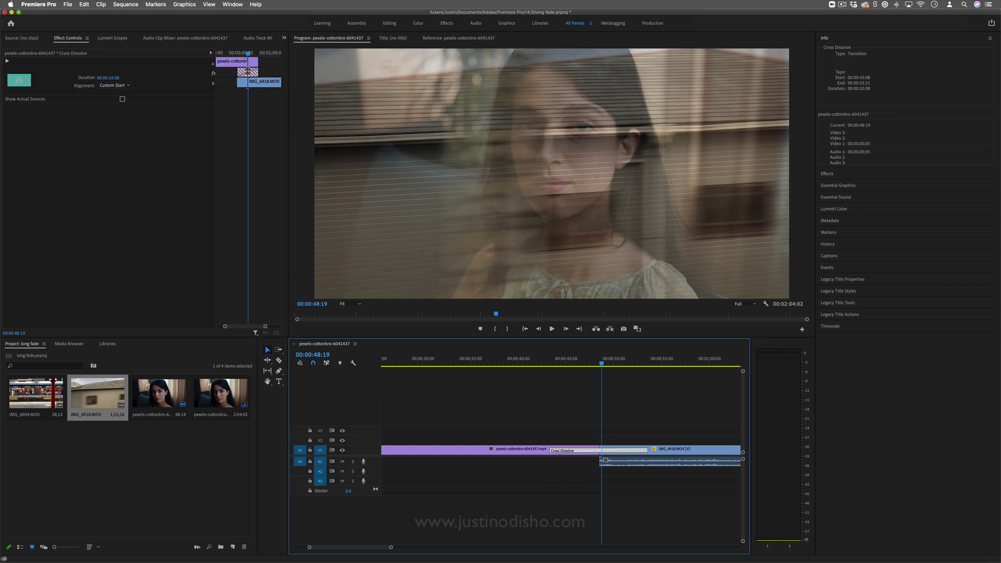
pyautogui.moveTo(250, 71); pyautogui.dragTo(216, 73)
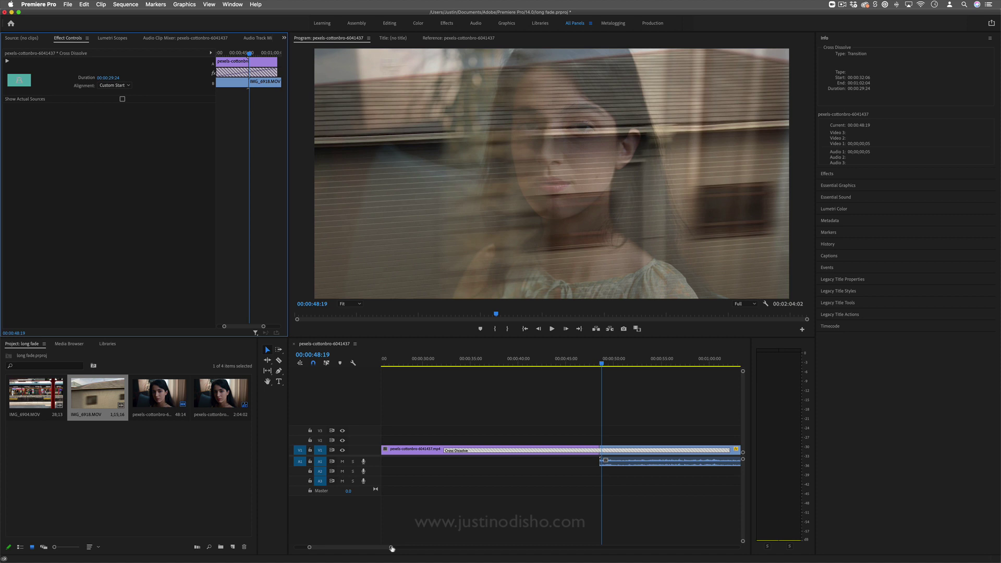
# Step: Delete the long Cross Dissolve and trim IMG_6918.MOV at both ends to about 11 seconds
pyautogui.moveTo(391, 547); pyautogui.dragTo(550, 541)
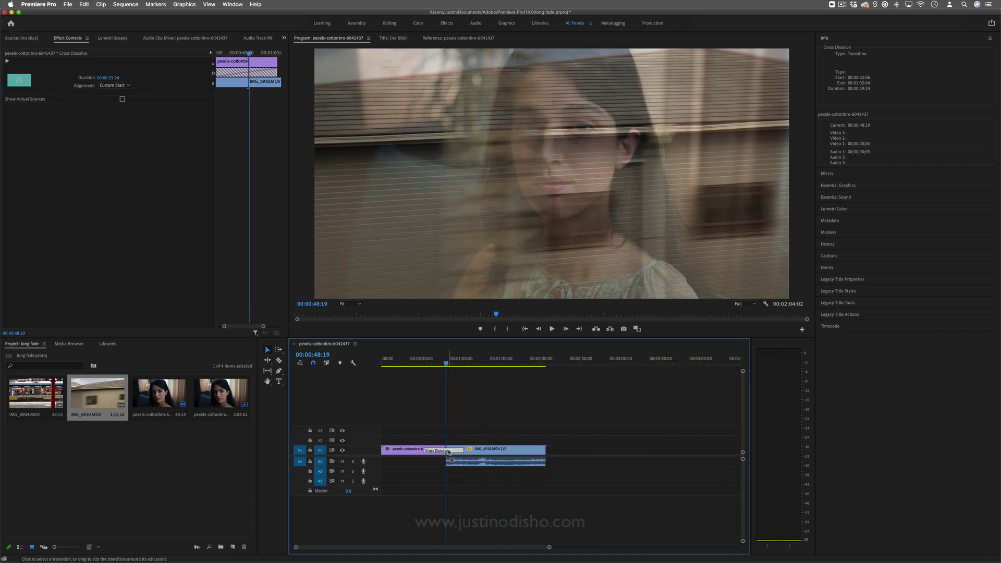
pyautogui.press('Delete')
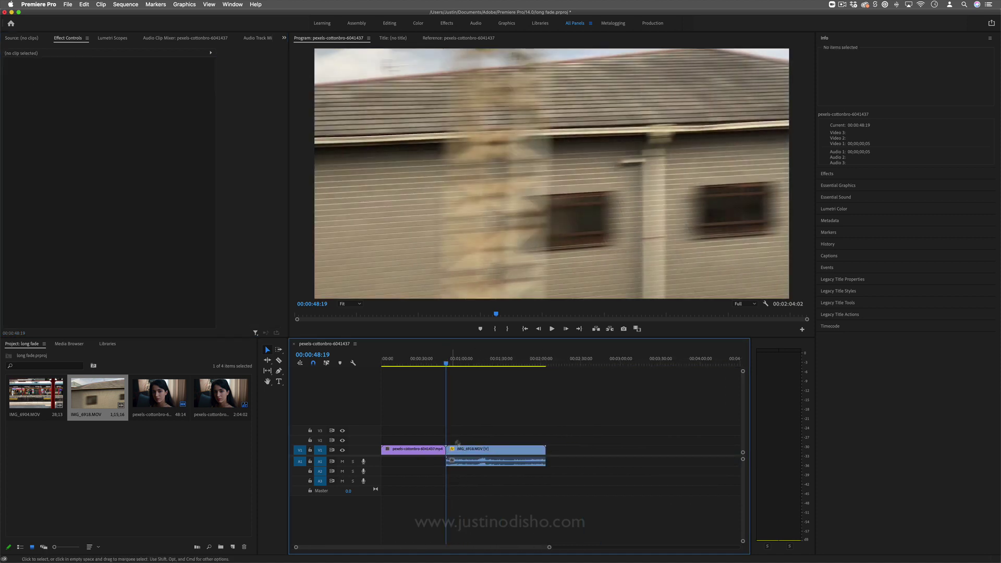
pyautogui.moveTo(495, 416); pyautogui.dragTo(434, 514)
pyautogui.moveTo(500, 407); pyautogui.dragTo(454, 462)
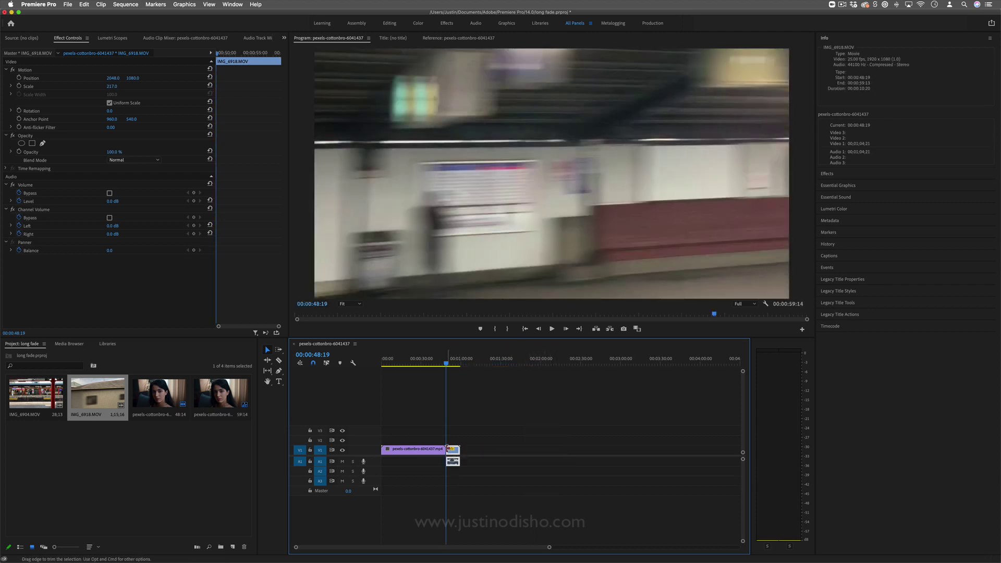
# Step: Apply the default transition between the first clip and the trimmed IMG_6918.MOV, and lengthen the dissolve to 00:00:04:14
pyautogui.rightClick(449, 453)
pyautogui.click(487, 498)
pyautogui.press('=')
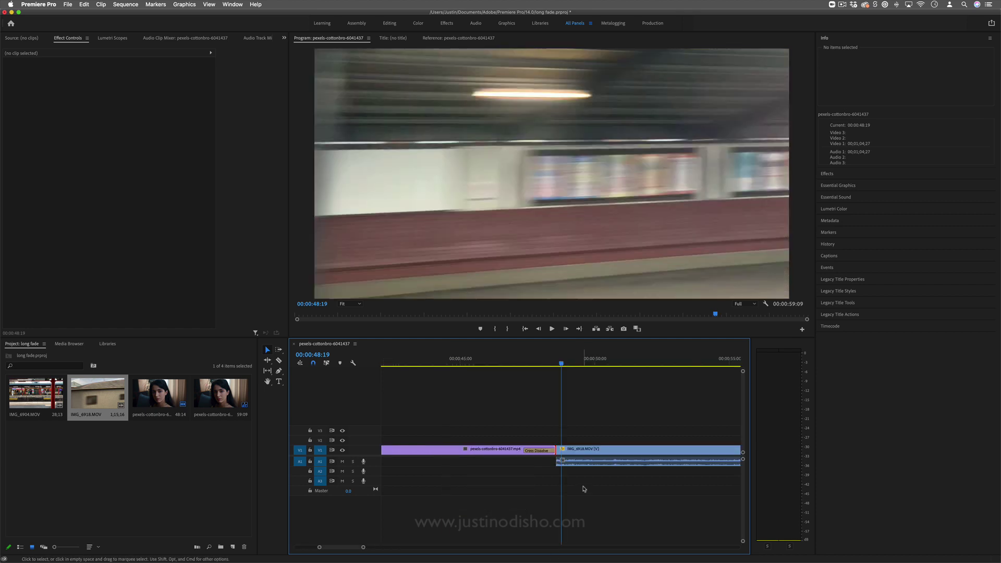
pyautogui.click(547, 453)
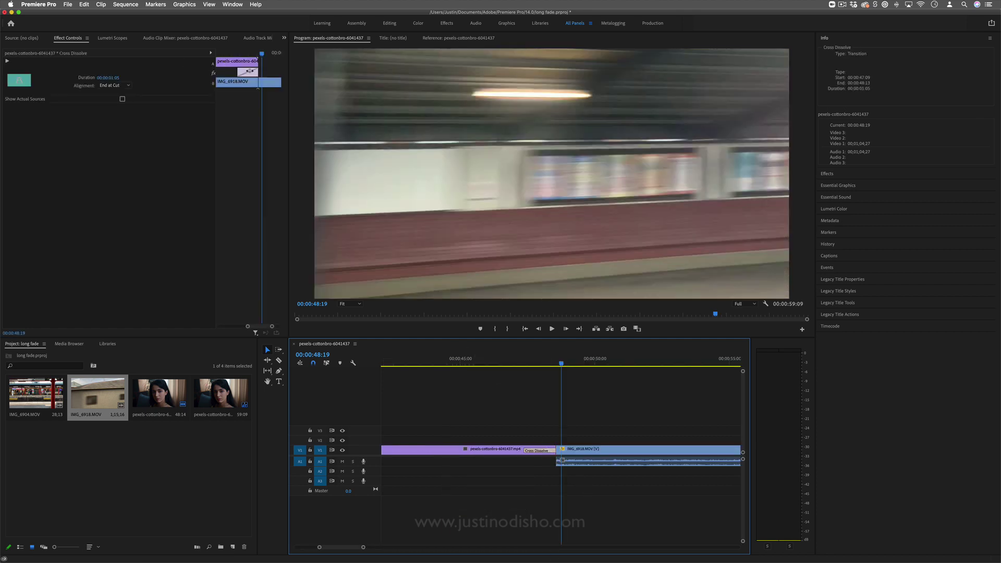
pyautogui.moveTo(250, 71)
pyautogui.mouseDown()
pyautogui.moveTo(272, 71)
pyautogui.moveTo(248, 73)
pyautogui.mouseUp()
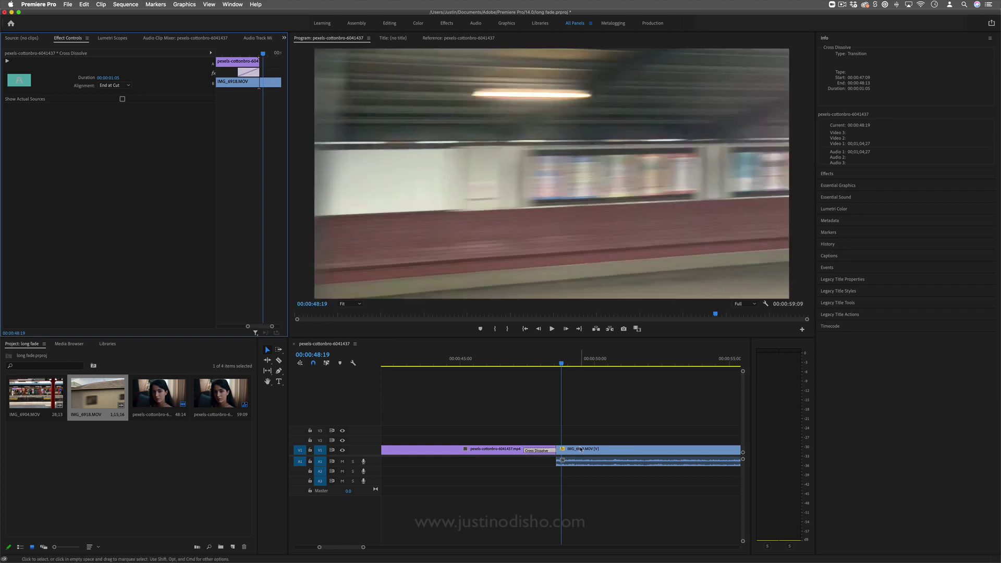
pyautogui.click(584, 449)
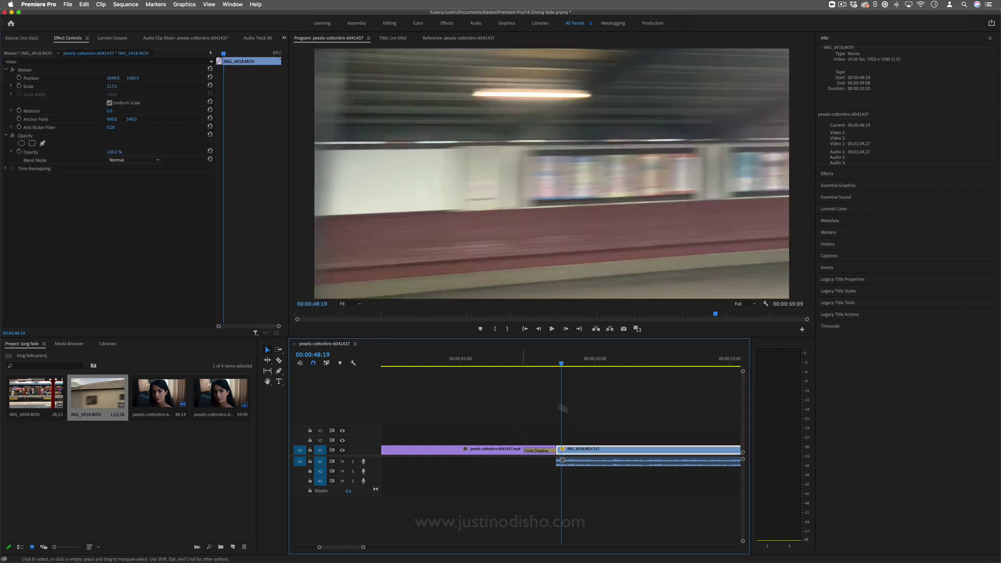
pyautogui.click(545, 451)
pyautogui.scroll(-4, 487, 471)
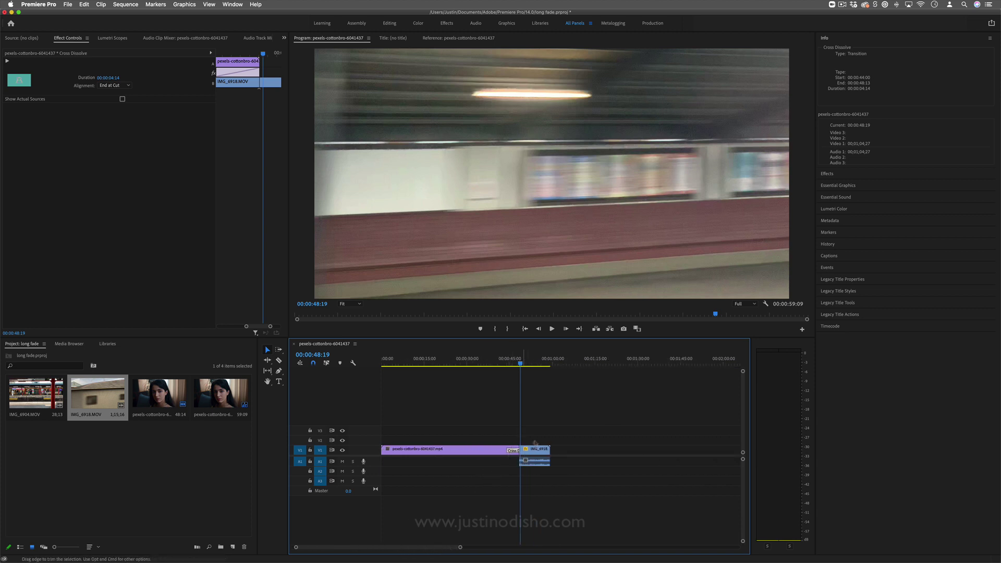
# Step: Stretch the Cross Dissolve further into the first clip and compare it with a temporary extended copy of IMG_6918.MOV on V2
pyautogui.click(537, 450)
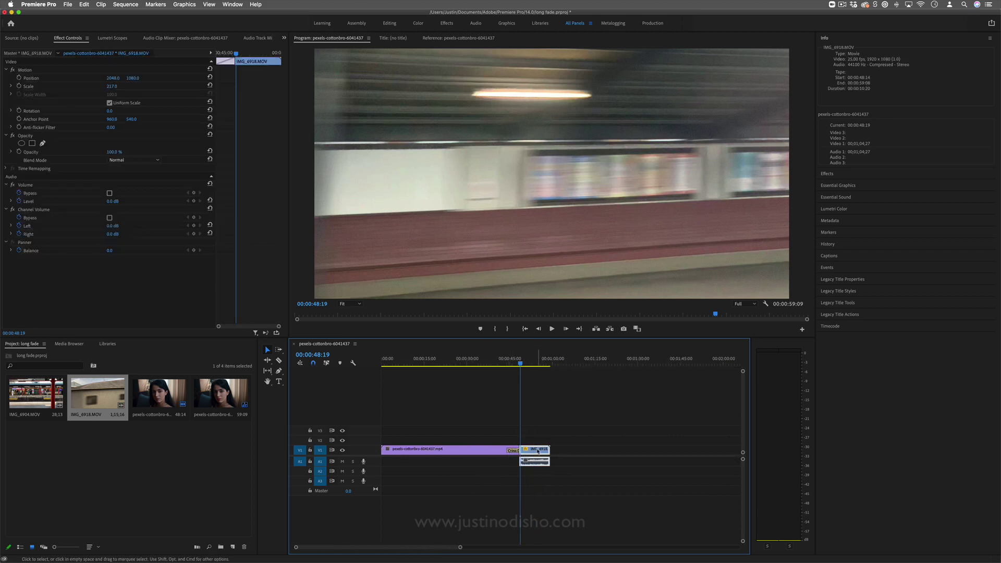
pyautogui.moveTo(538, 451); pyautogui.dragTo(449, 449)
pyautogui.click(512, 450)
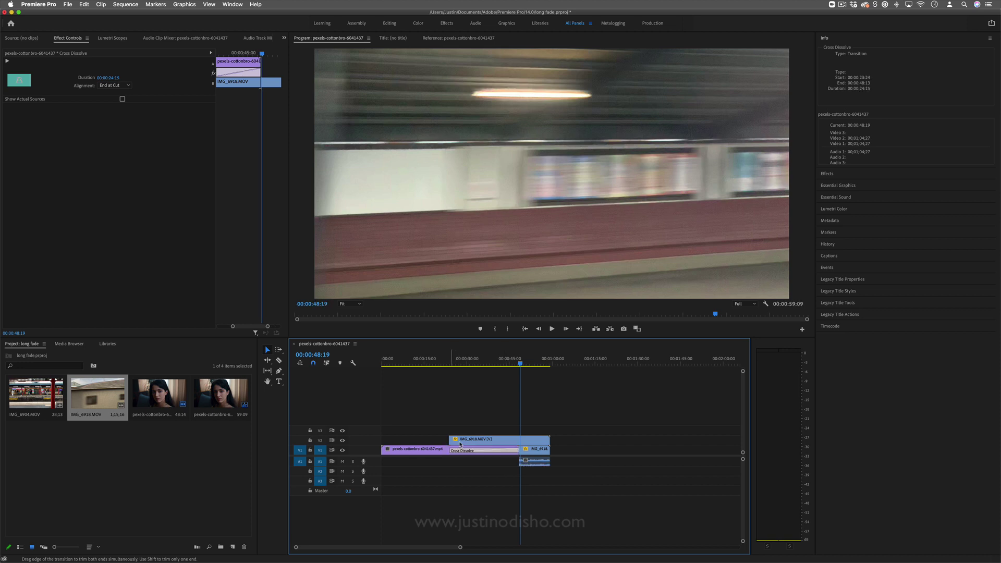
pyautogui.click(490, 439)
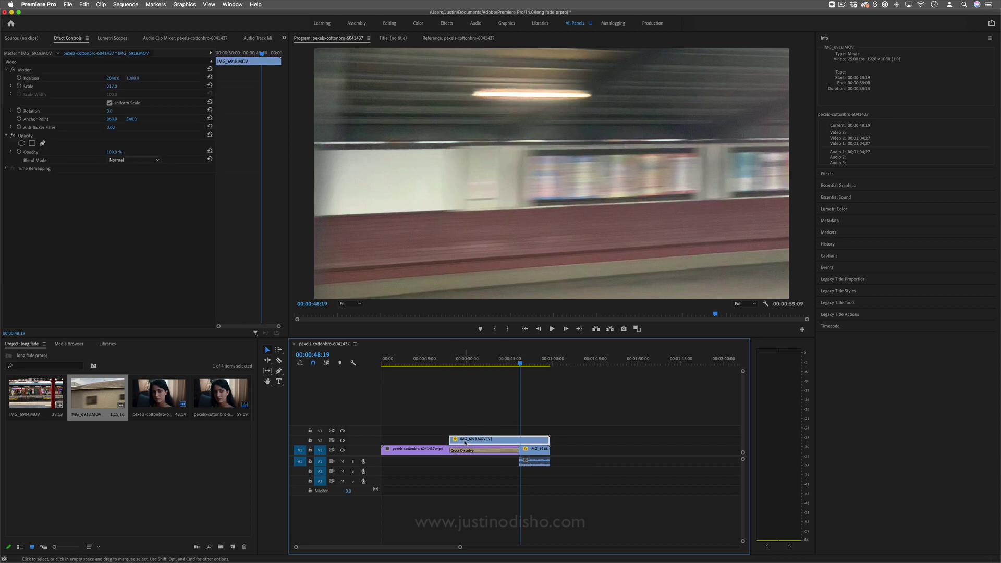
pyautogui.press('Delete')
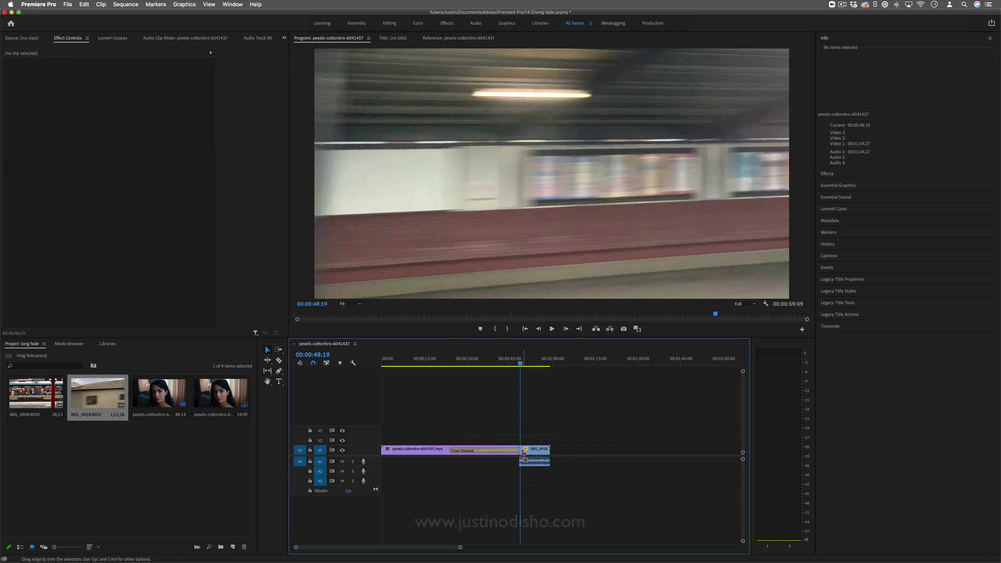
# Step: Lengthen the Cross Dissolve to 00:00:30:13, ending at the cut, and play the fade through
pyautogui.moveTo(456, 452); pyautogui.dragTo(434, 451)
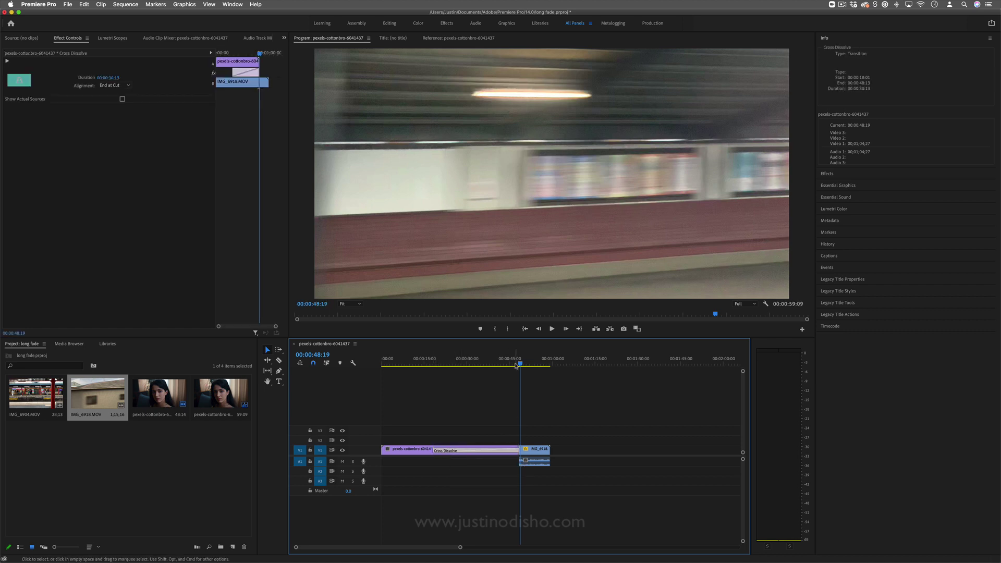
pyautogui.click(516, 364)
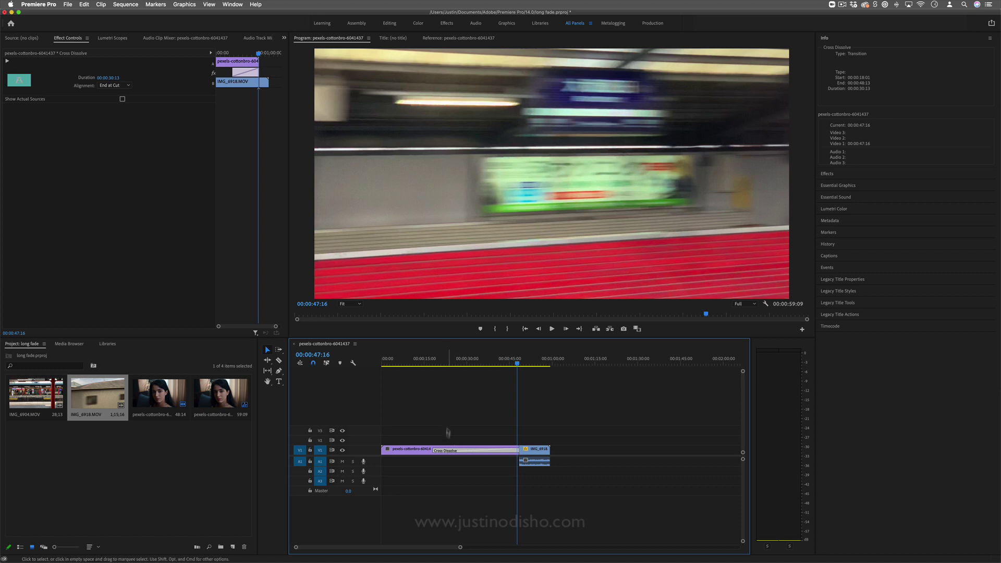
pyautogui.moveTo(443, 363)
pyautogui.mouseDown()
pyautogui.moveTo(487, 363)
pyautogui.moveTo(437, 365)
pyautogui.mouseUp()
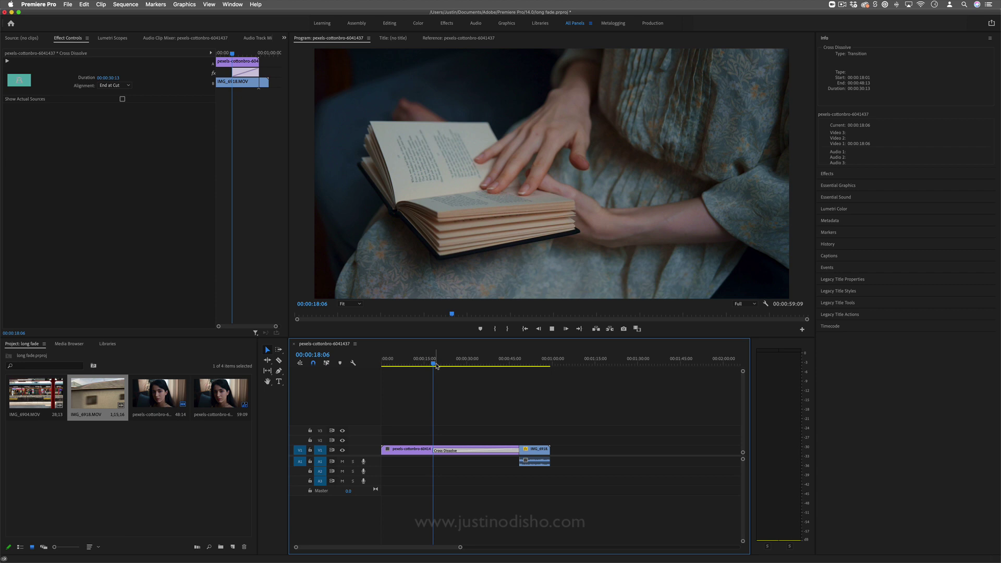
pyautogui.press('space')
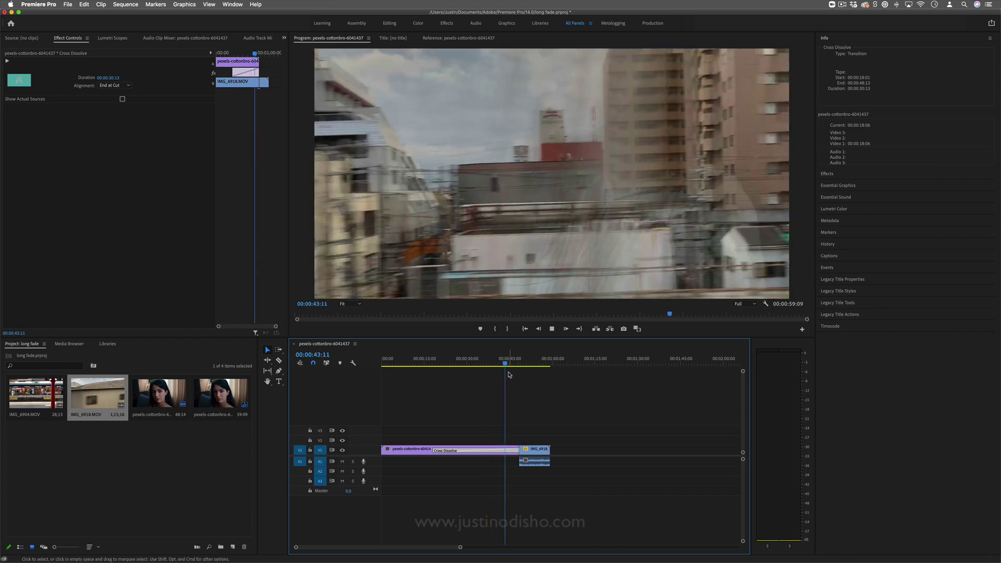
# Step: Replay the long fade, then delete the Cross Dissolve and both clips following the first clip
pyautogui.click(437, 363)
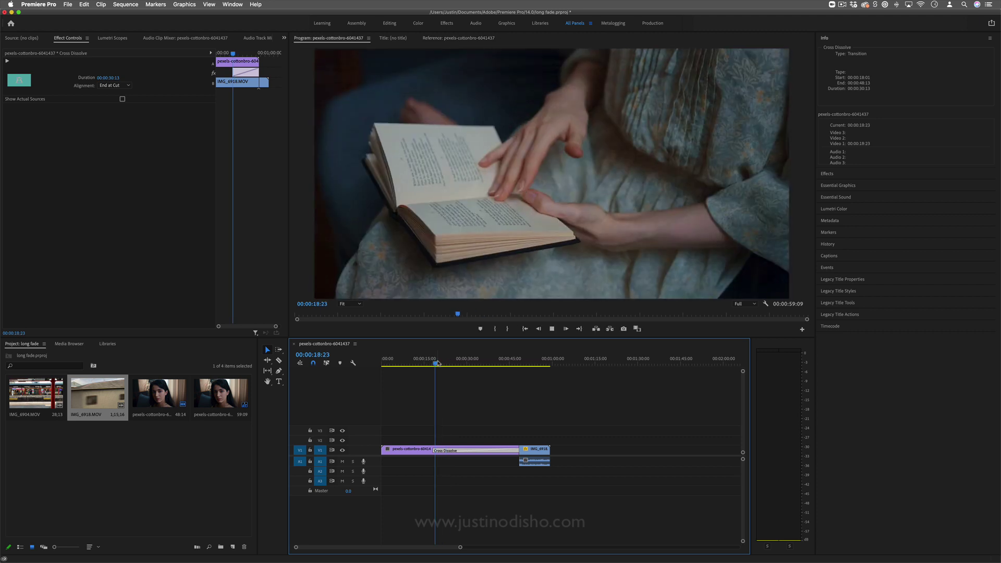
pyautogui.press('space')
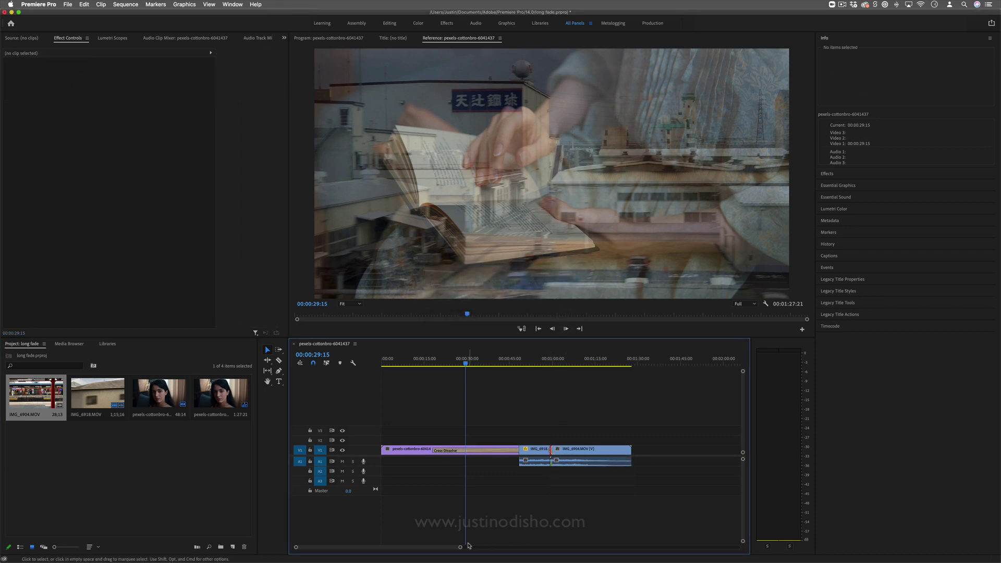
pyautogui.click(472, 450)
pyautogui.press('Delete')
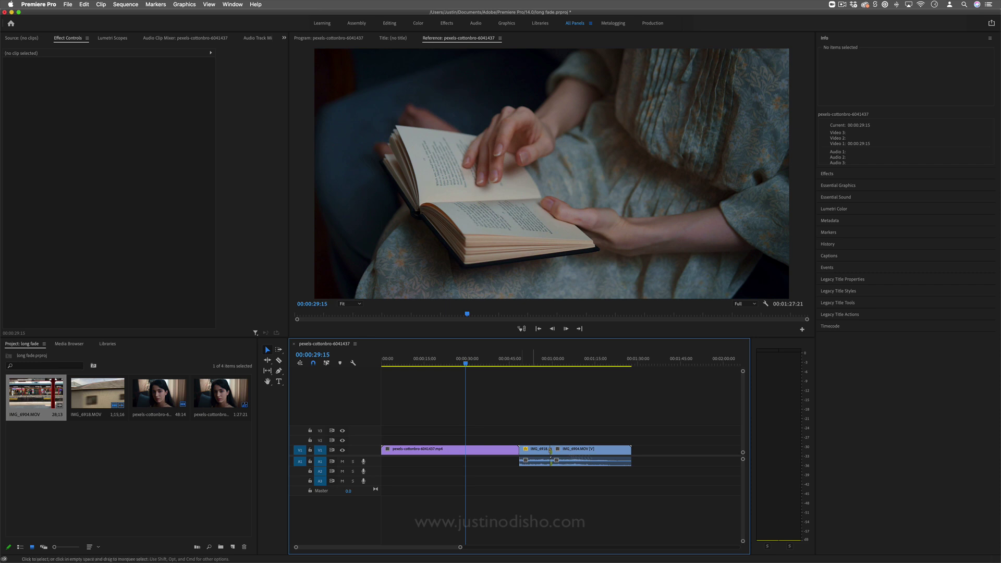
pyautogui.moveTo(652, 424); pyautogui.dragTo(539, 505)
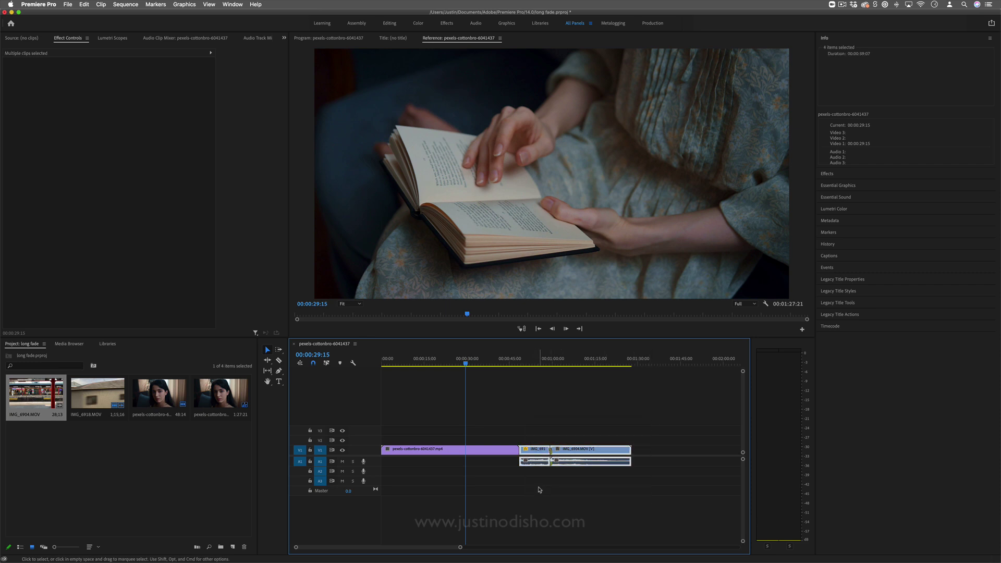
pyautogui.press('Delete')
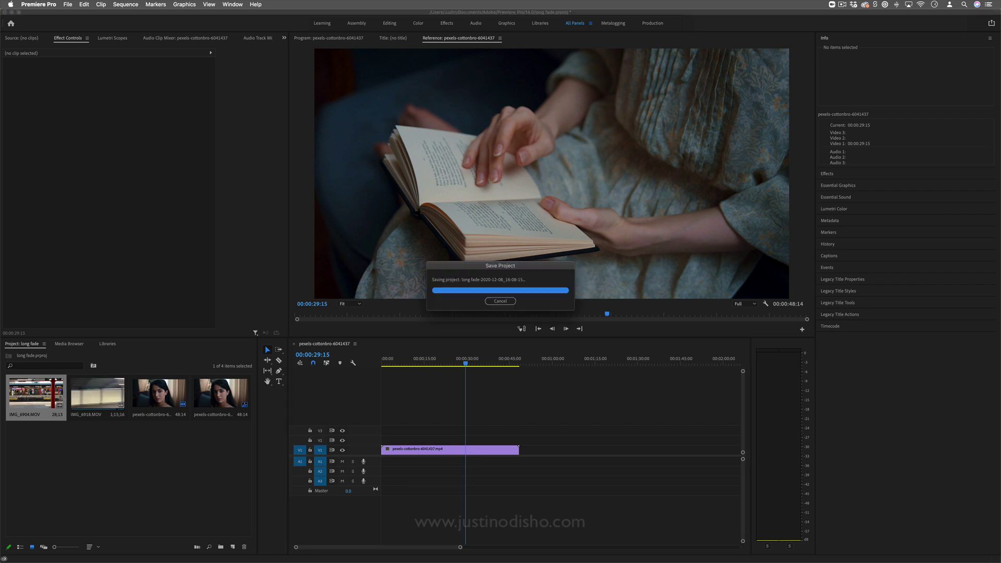
# Step: Place IMG_6904.MOV on V2 above the first clip, aligning its end with the end of the clip below
pyautogui.moveTo(33, 393); pyautogui.dragTo(524, 441)
pyautogui.moveTo(632, 395); pyautogui.dragTo(561, 506)
pyautogui.moveTo(568, 443); pyautogui.dragTo(493, 443)
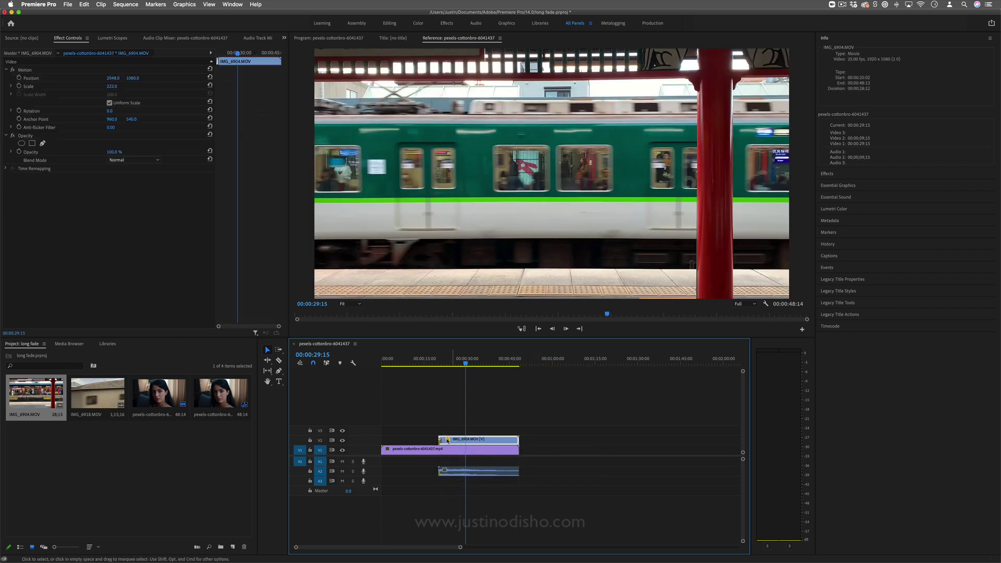
# Step: Lengthen a Cross Dissolve at the start of IMG_6904.MOV on V2 to 00:00:24:11 and play the fade
pyautogui.moveTo(443, 438)
pyautogui.mouseDown()
pyautogui.moveTo(464, 438)
pyautogui.moveTo(439, 439)
pyautogui.mouseUp()
pyautogui.moveTo(460, 547); pyautogui.dragTo(417, 548)
pyautogui.click(472, 442)
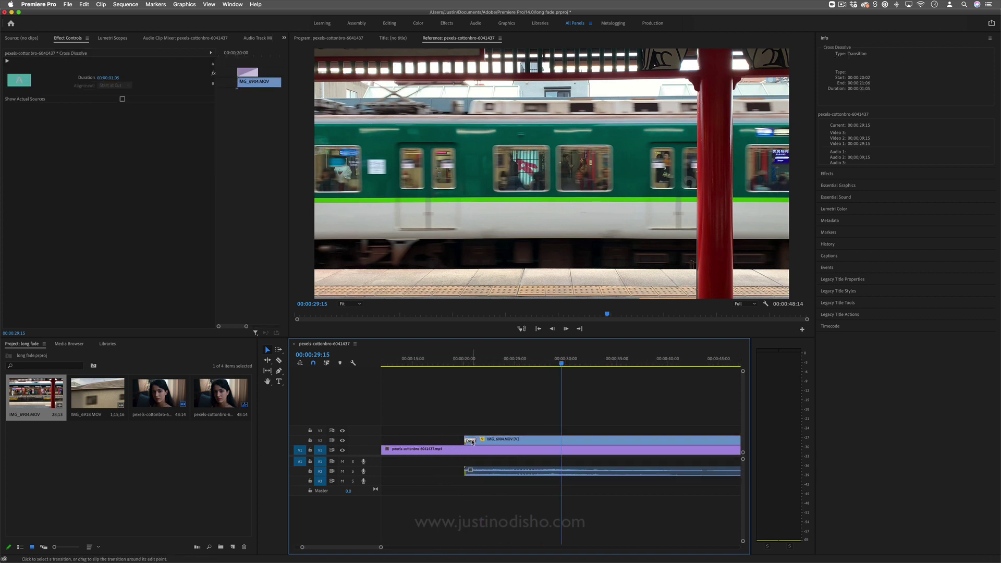
pyautogui.moveTo(476, 440); pyautogui.dragTo(712, 440)
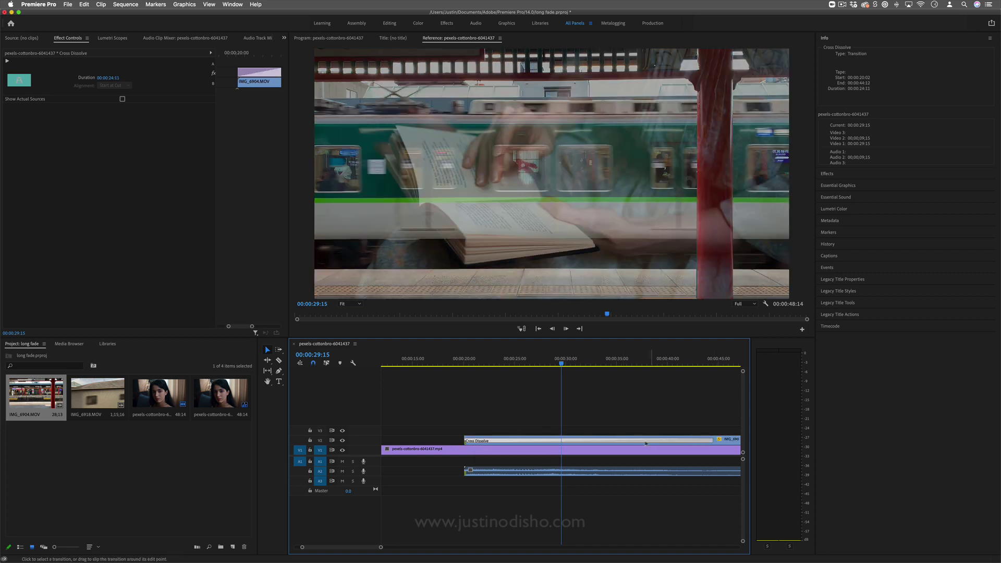
pyautogui.click(463, 358)
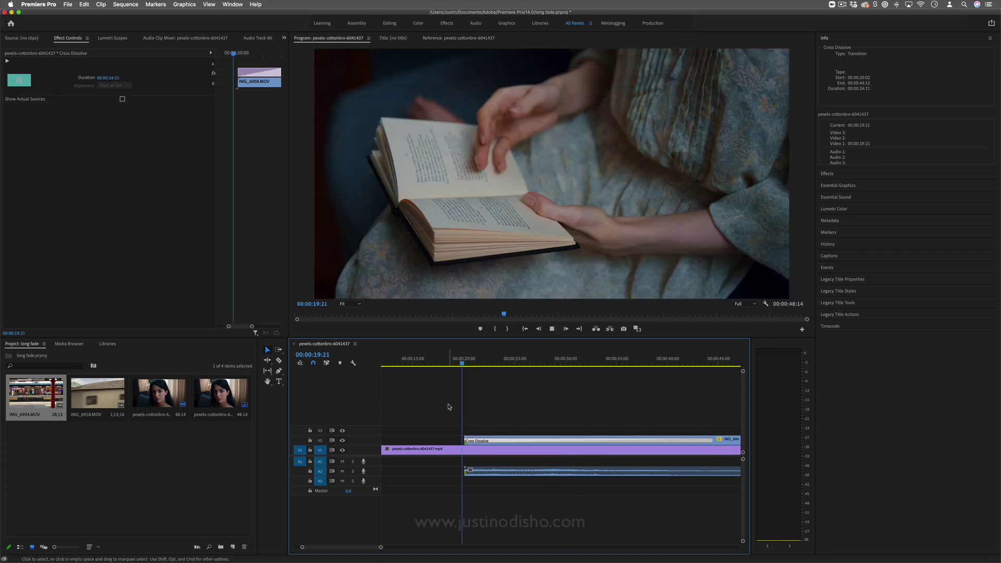
pyautogui.press('space')
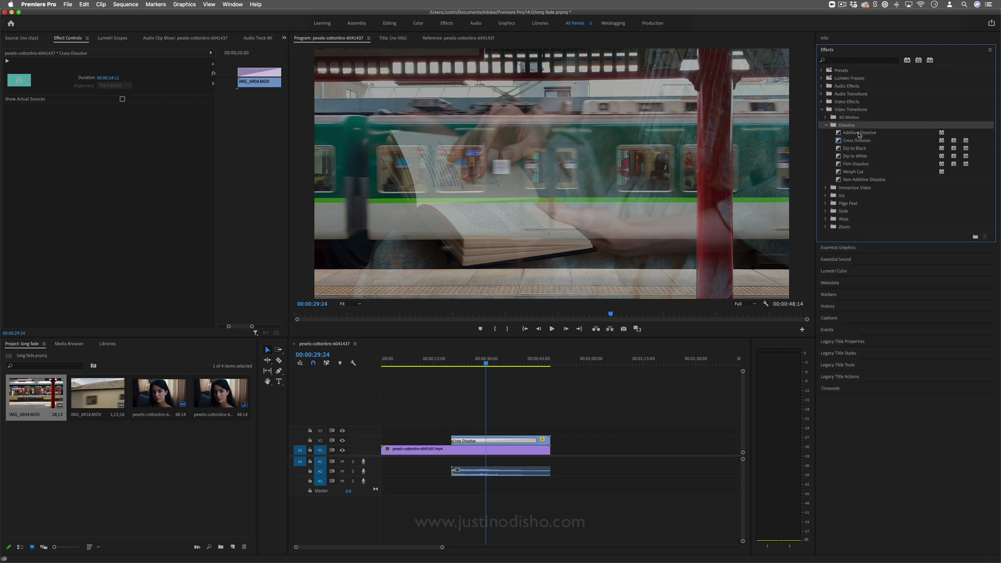
# Step: Replace the Cross Dissolve on the V2 clip with a Film Dissolve and play part of the transition
pyautogui.click(860, 134)
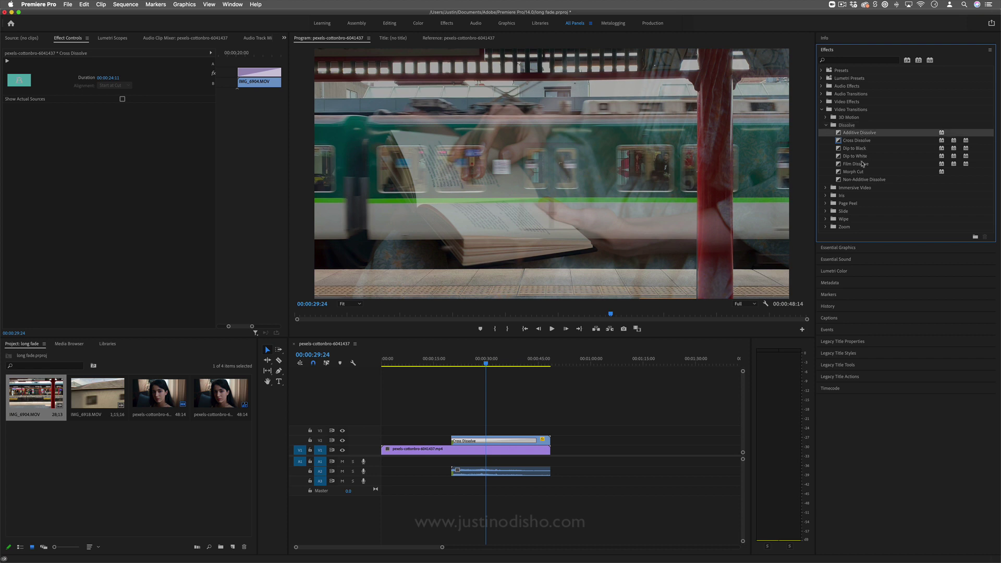
pyautogui.click(864, 141)
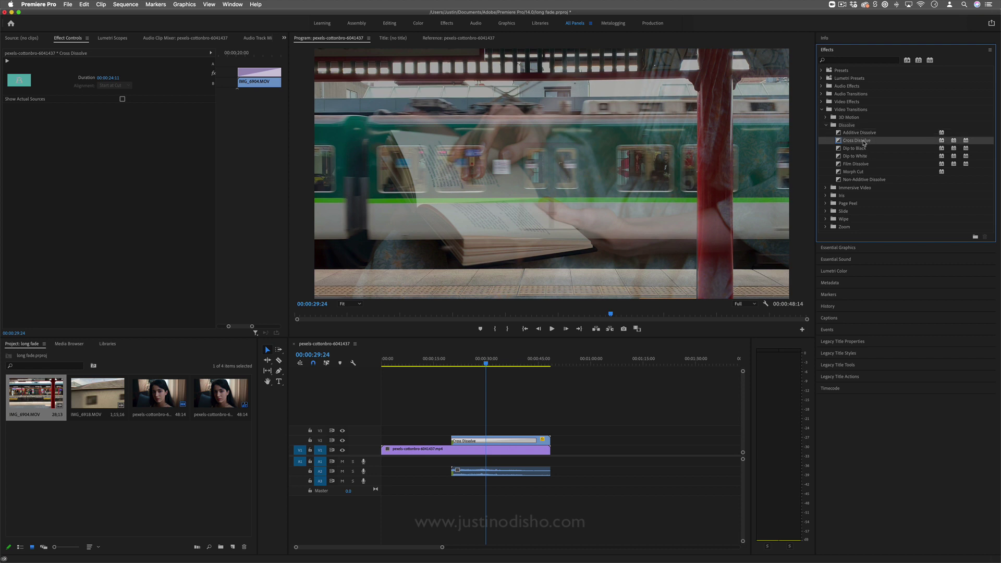
pyautogui.click(863, 165)
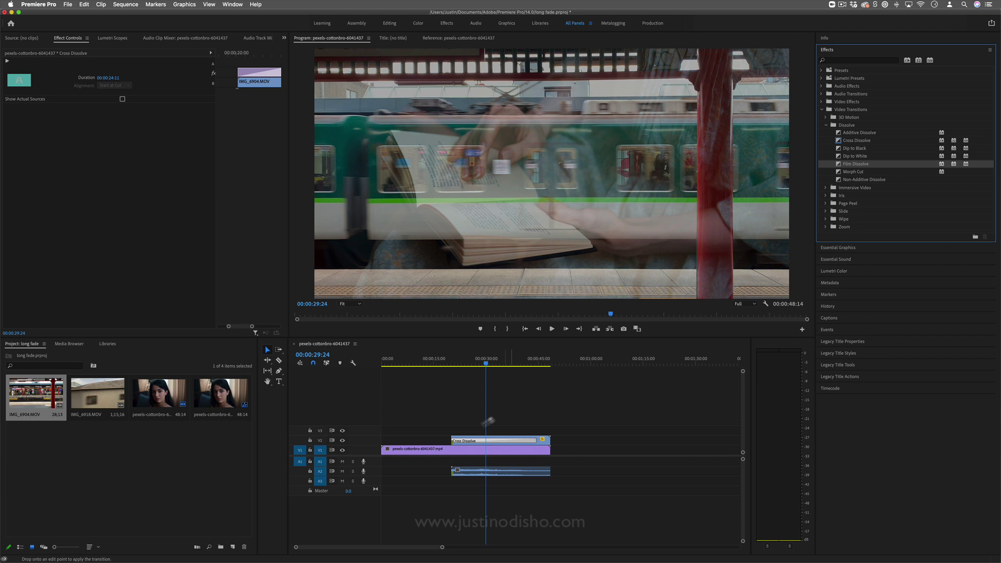
pyautogui.moveTo(488, 420); pyautogui.dragTo(505, 442)
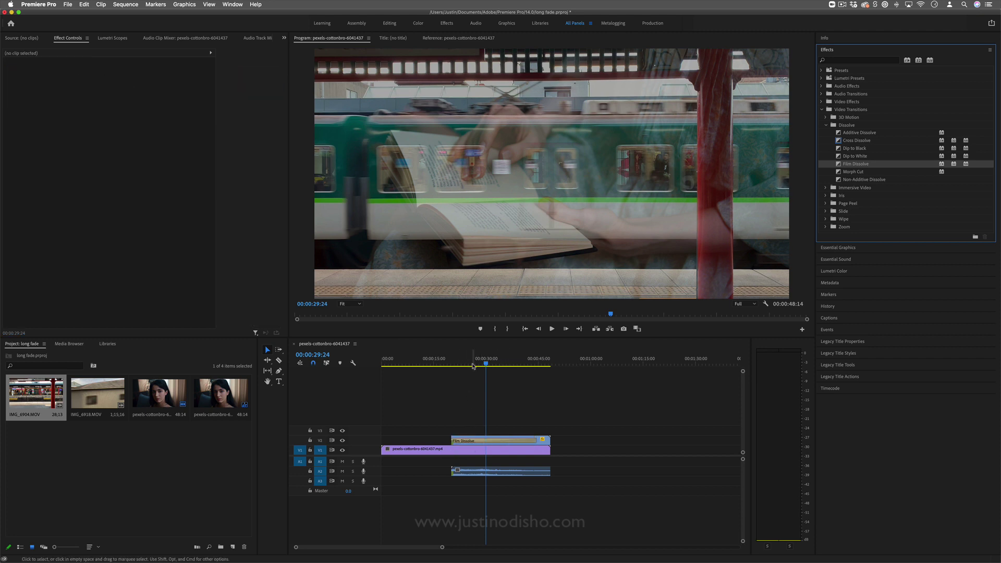
pyautogui.moveTo(473, 367); pyautogui.dragTo(456, 362)
pyautogui.press('space')
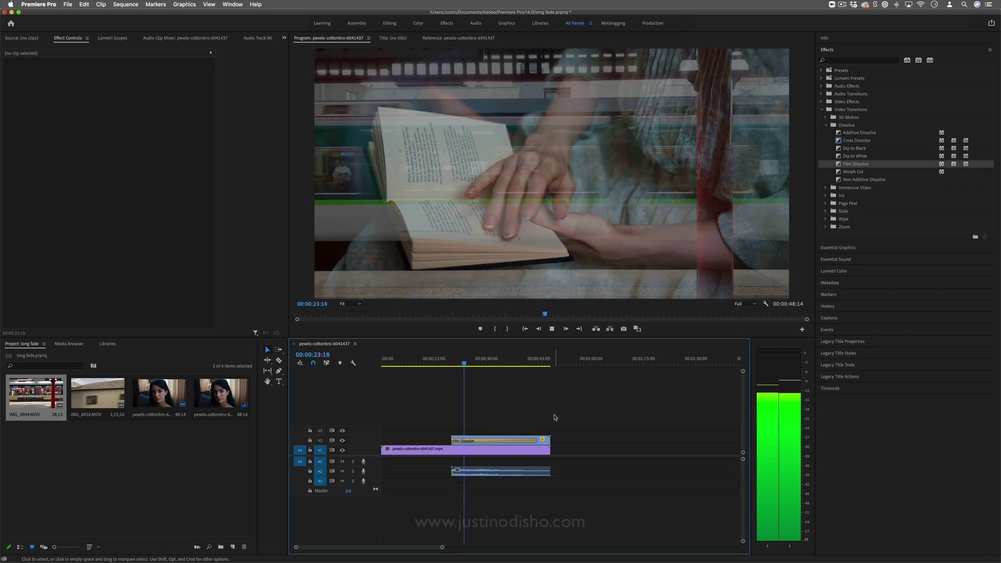
pyautogui.press('space')
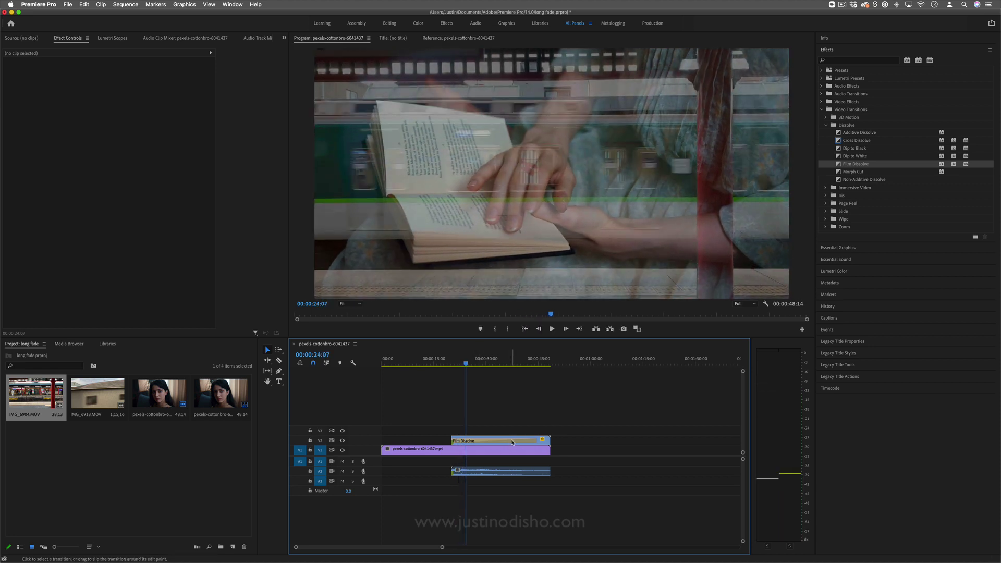
# Step: Delete the Film Dissolve and set the opacity of IMG_6904.MOV on V2 to 50%
pyautogui.click(513, 443)
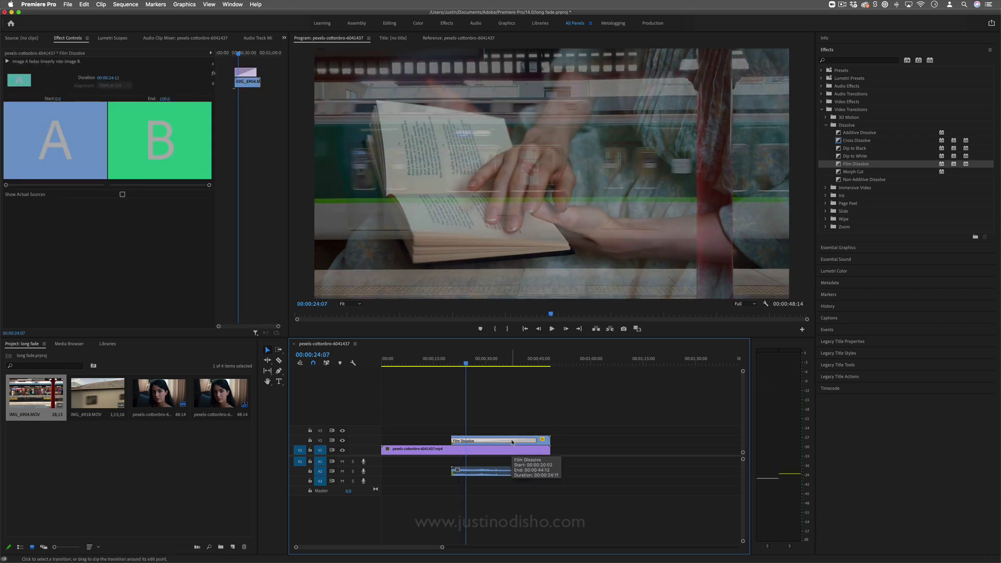
pyautogui.press('Delete')
pyautogui.click(512, 439)
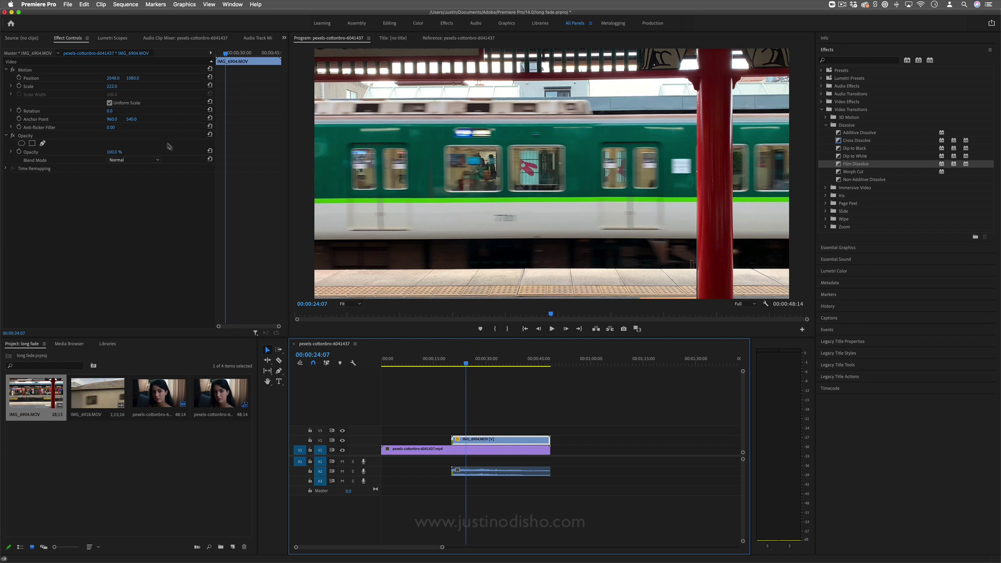
pyautogui.click(118, 150)
pyautogui.write('50')
pyautogui.press('Return')
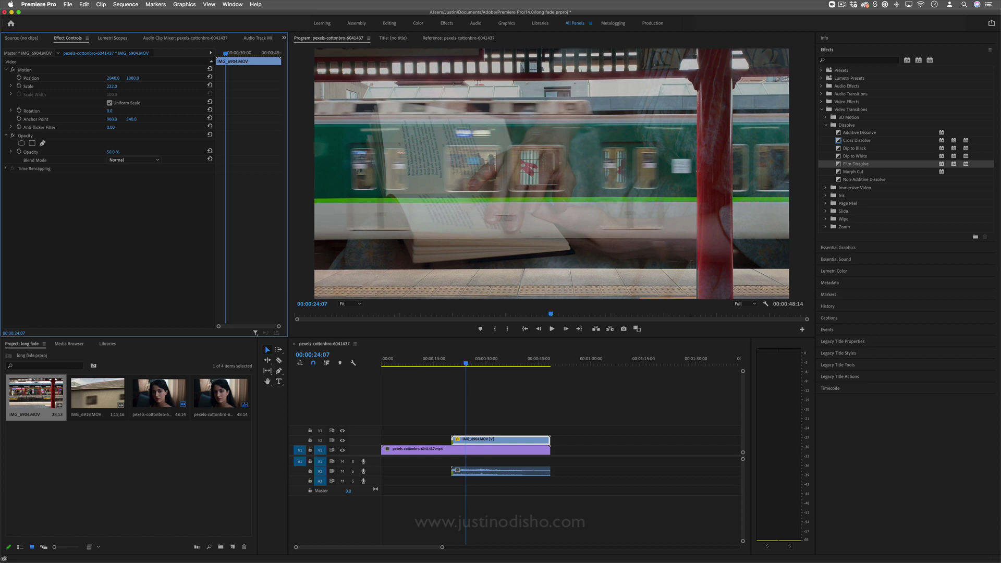
# Step: Set the opacity of IMG_6904.MOV to 25% and play the overlay briefly
pyautogui.click(106, 153)
pyautogui.write('25')
pyautogui.press('Return')
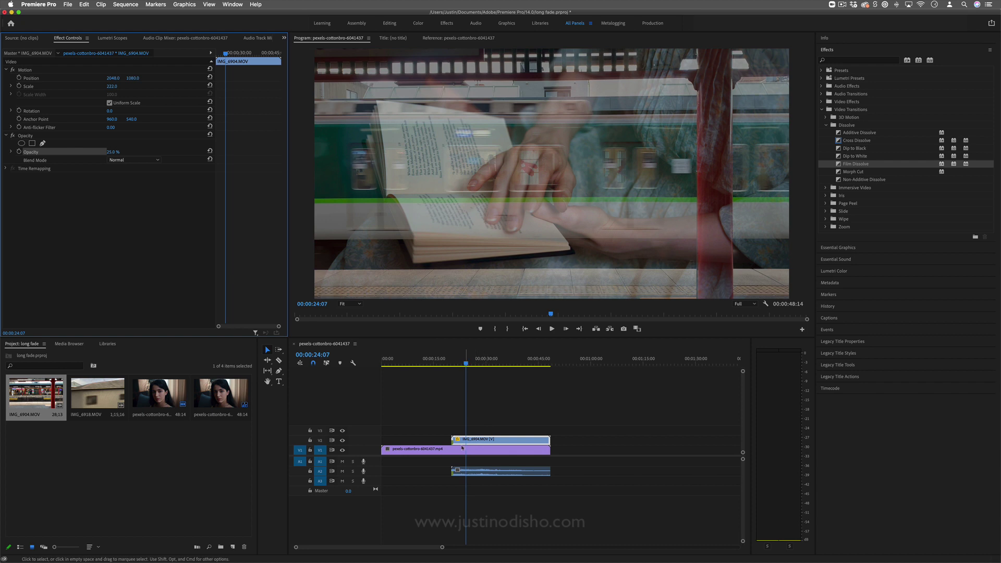
pyautogui.press('space')
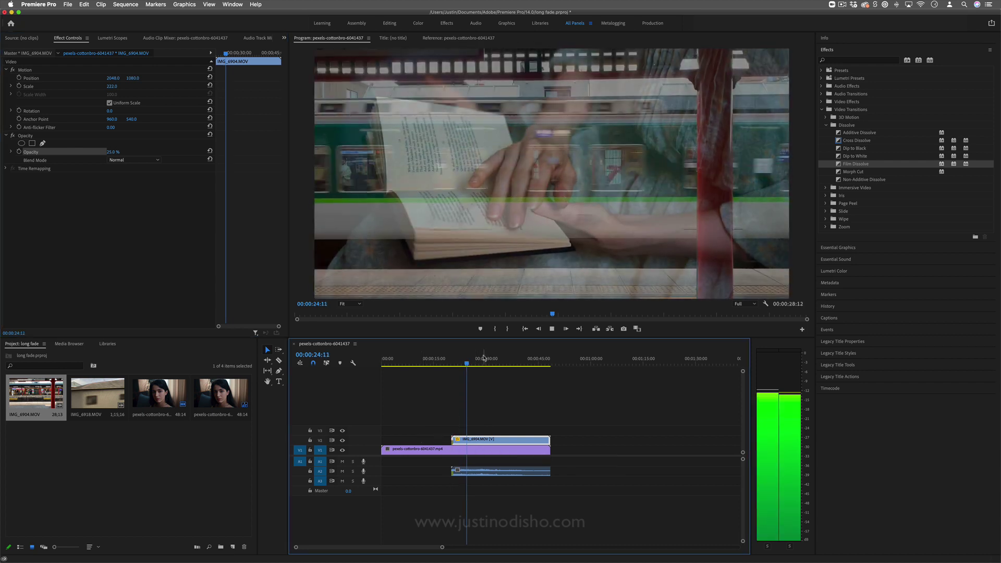
pyautogui.press('space')
# Step: Move IMG_6904.MOV with its audio to the start of the sequence and play the overlay from there
pyautogui.keyDown('shift'); pyautogui.click(502, 470); pyautogui.keyUp('shift')
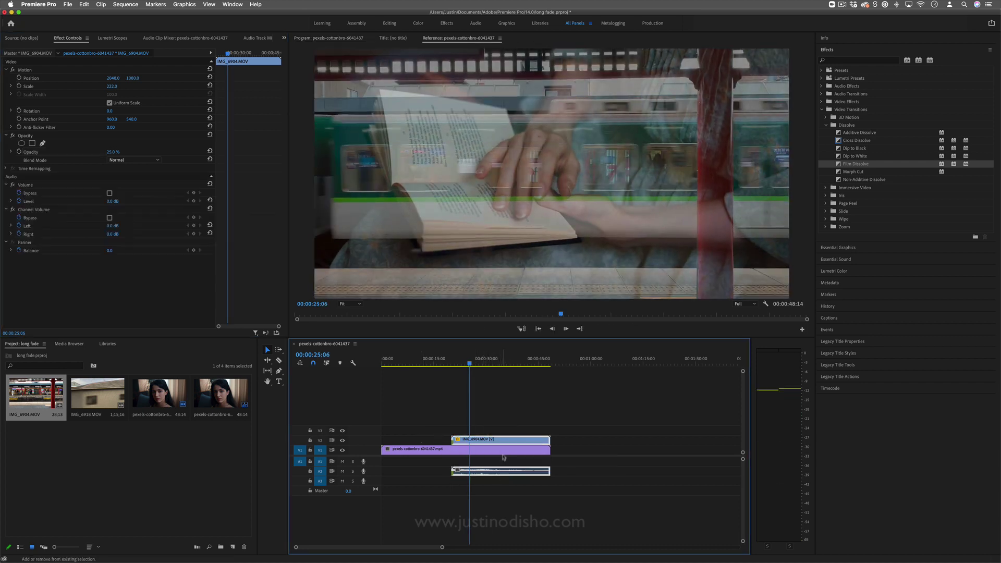
pyautogui.moveTo(468, 442); pyautogui.dragTo(398, 443)
pyautogui.moveTo(406, 362); pyautogui.dragTo(274, 360)
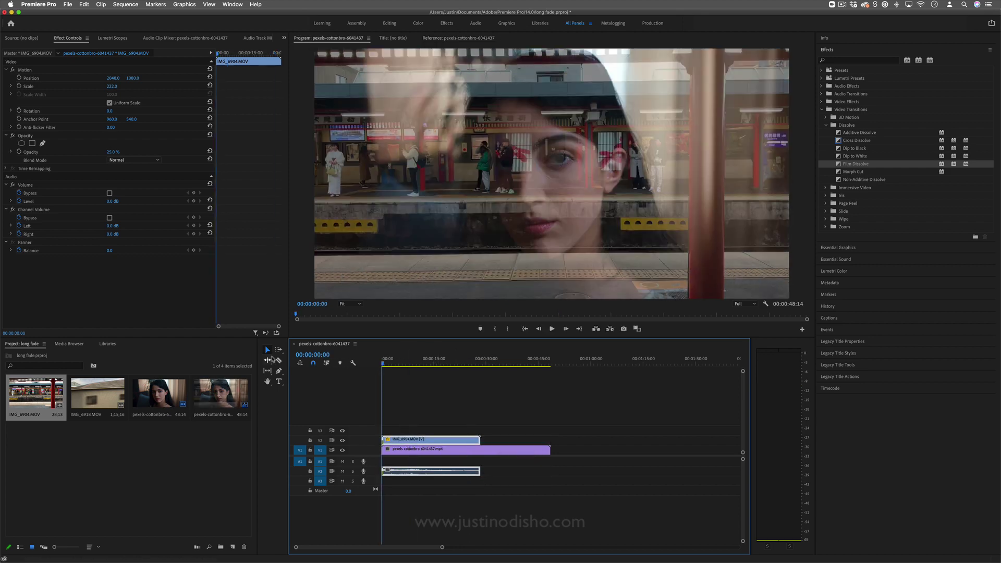
pyautogui.press('space')
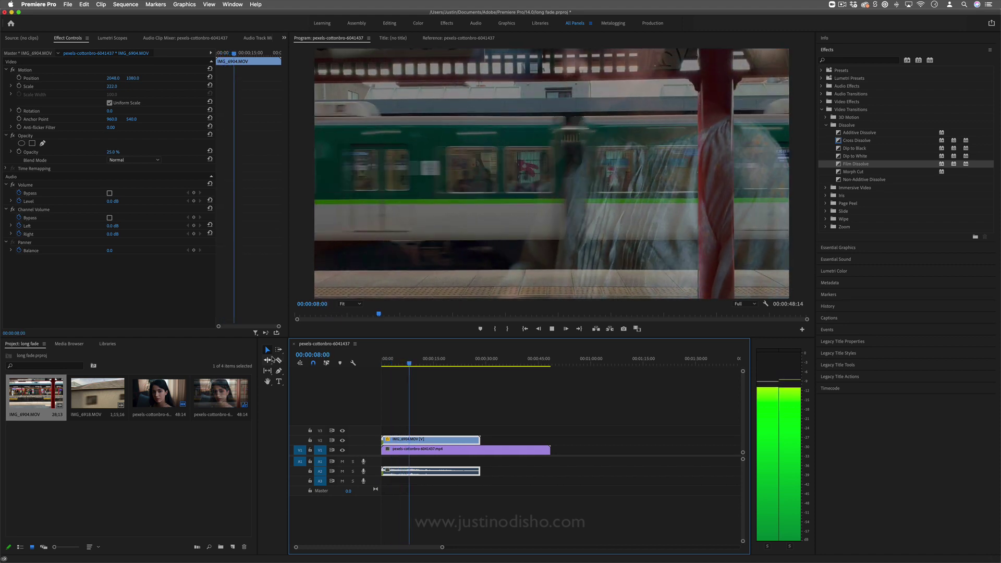
# Step: Add a Cross Dissolve to the end of IMG_6904.MOV on V2 and lengthen it to 00:00:03:15
pyautogui.moveTo(856, 140); pyautogui.dragTo(479, 441)
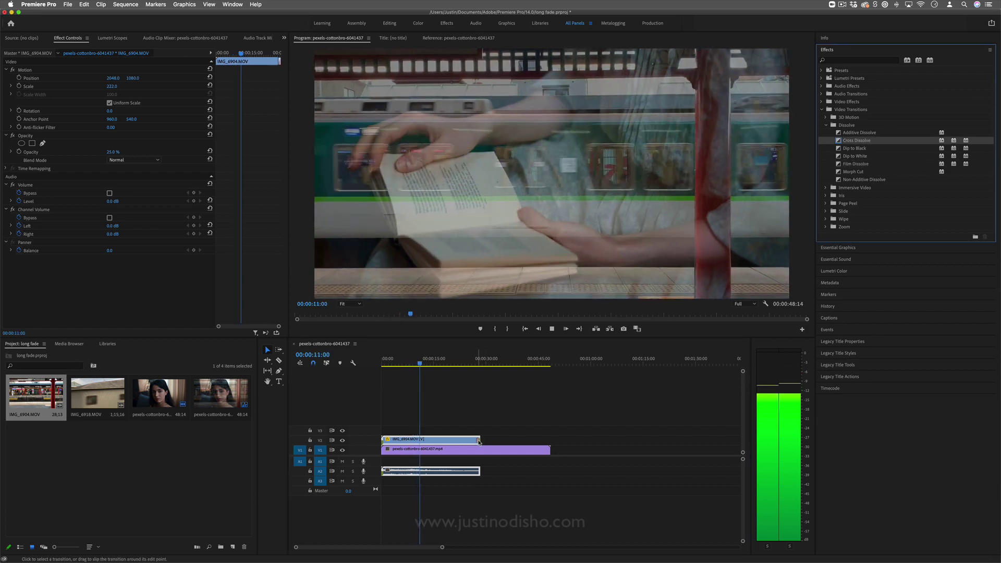
pyautogui.click(479, 441)
pyautogui.doubleClick(479, 441)
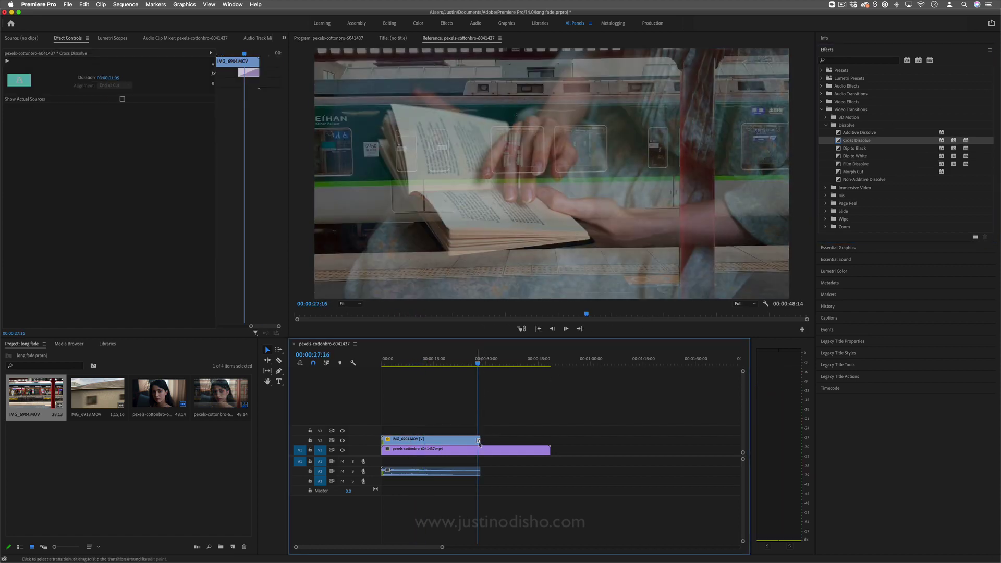
pyautogui.click(239, 73)
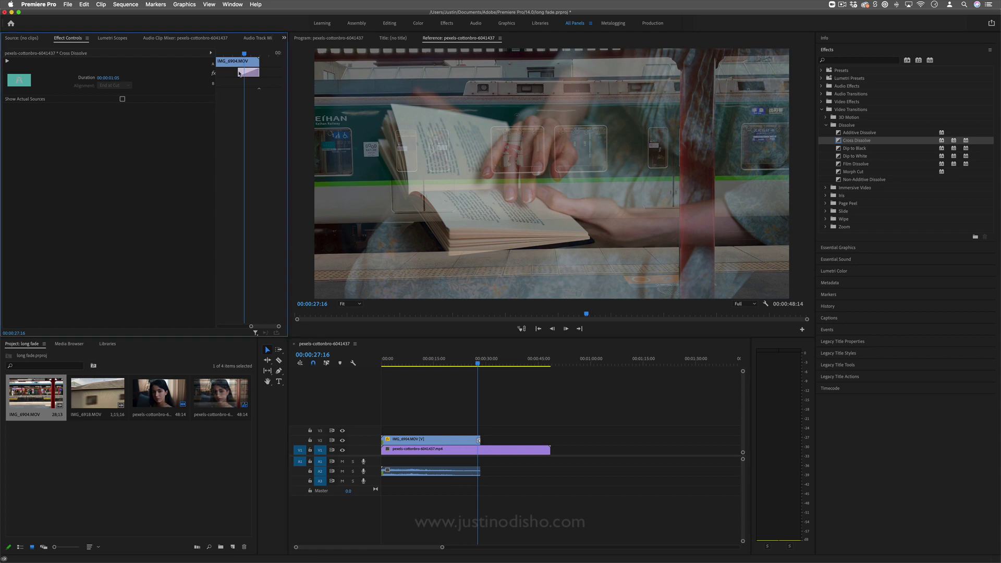
pyautogui.moveTo(239, 72); pyautogui.dragTo(216, 72)
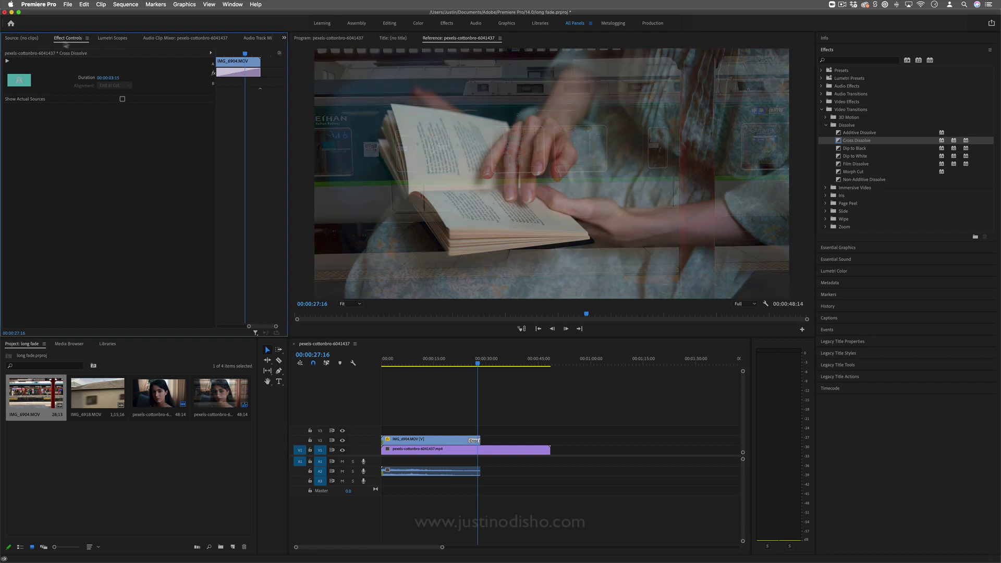